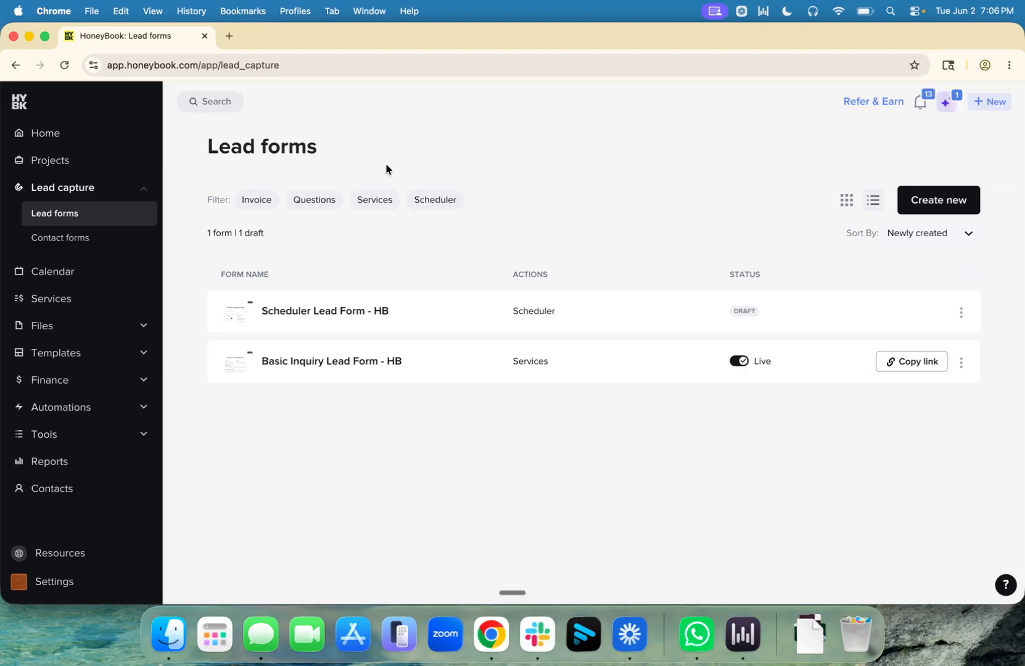
# Step: Go to the Contact forms list and open the Default Contact Form
pyautogui.tripleClick(213, 143)
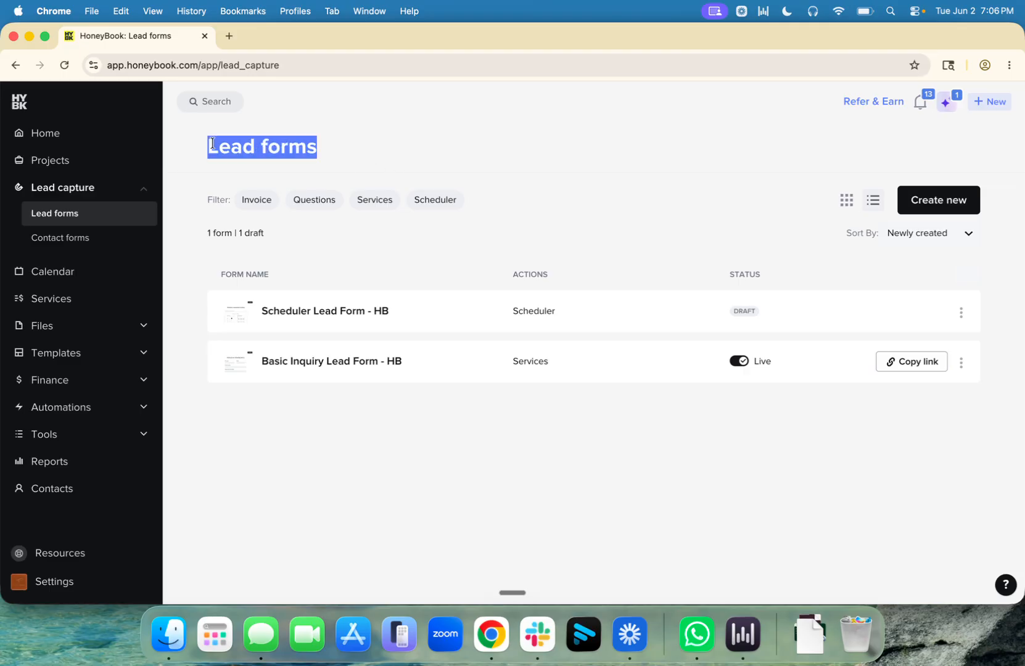
pyautogui.click(413, 105)
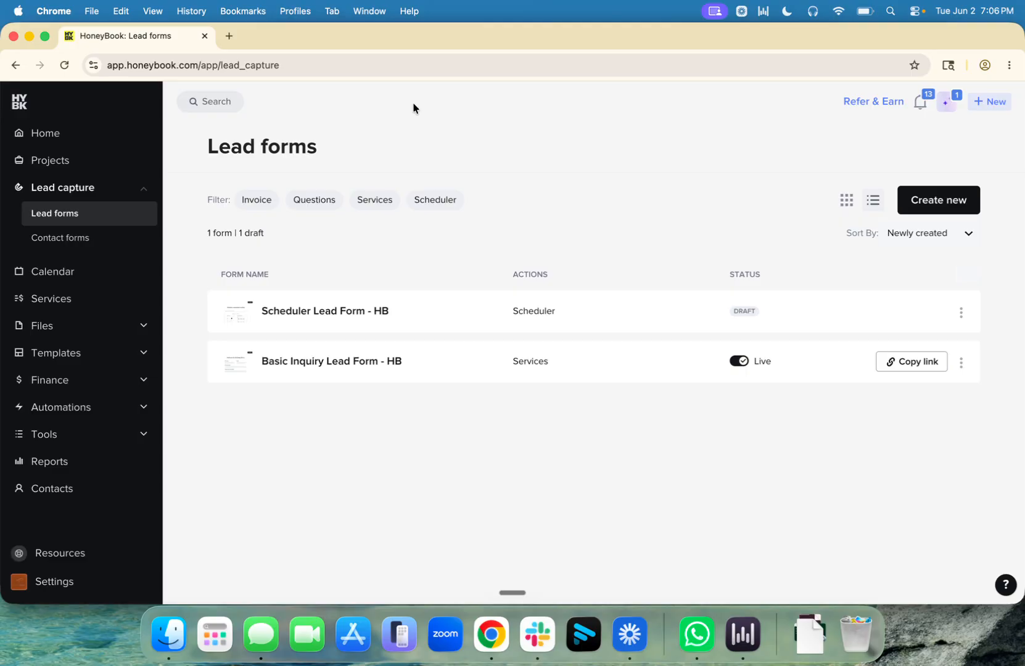
pyautogui.click(43, 237)
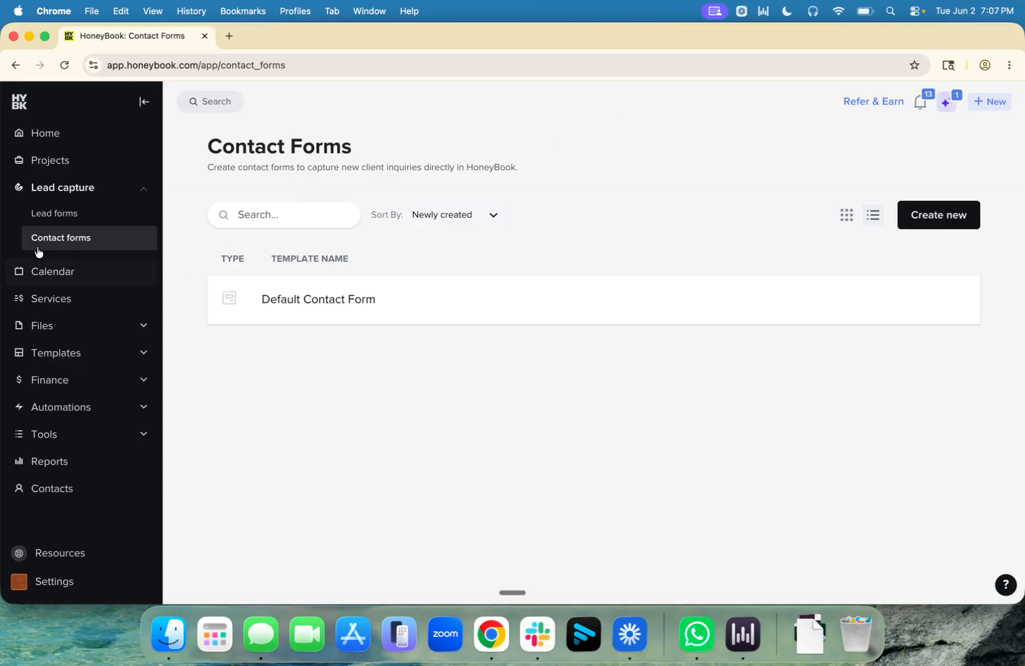
pyautogui.click(343, 310)
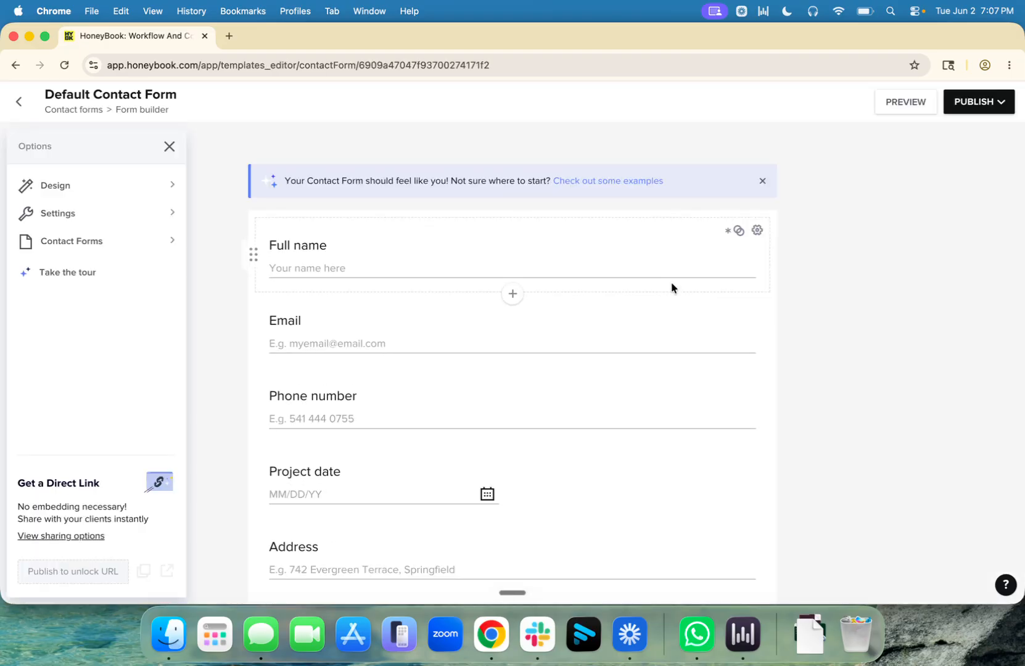
# Step: Scroll through the Default Contact Form down to the SEND button and back up
pyautogui.scroll(-3, 845, 283)
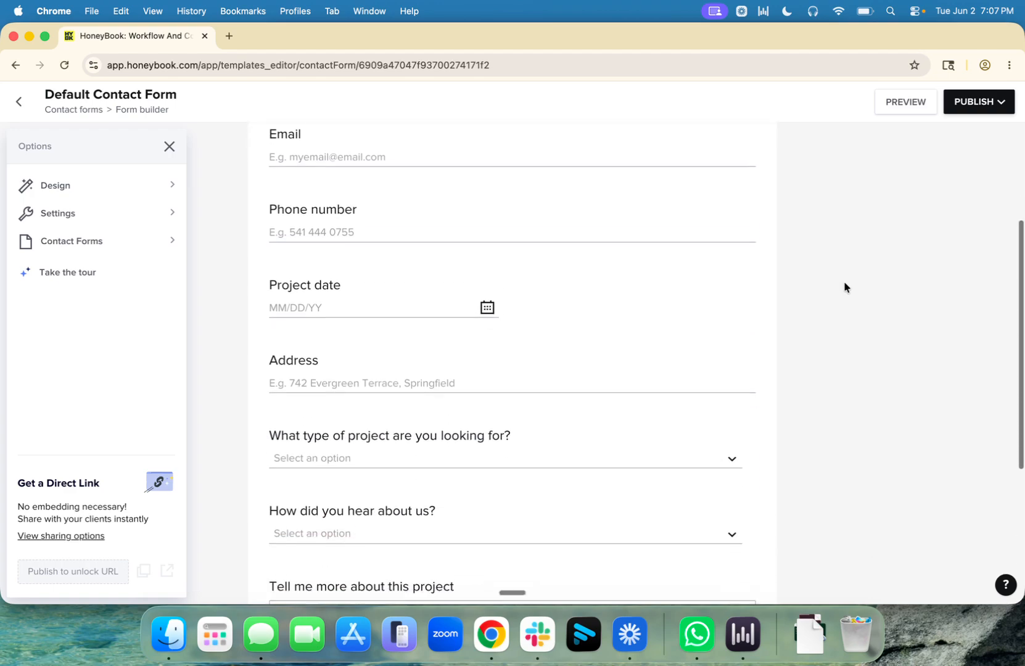
pyautogui.scroll(-1, 844, 287)
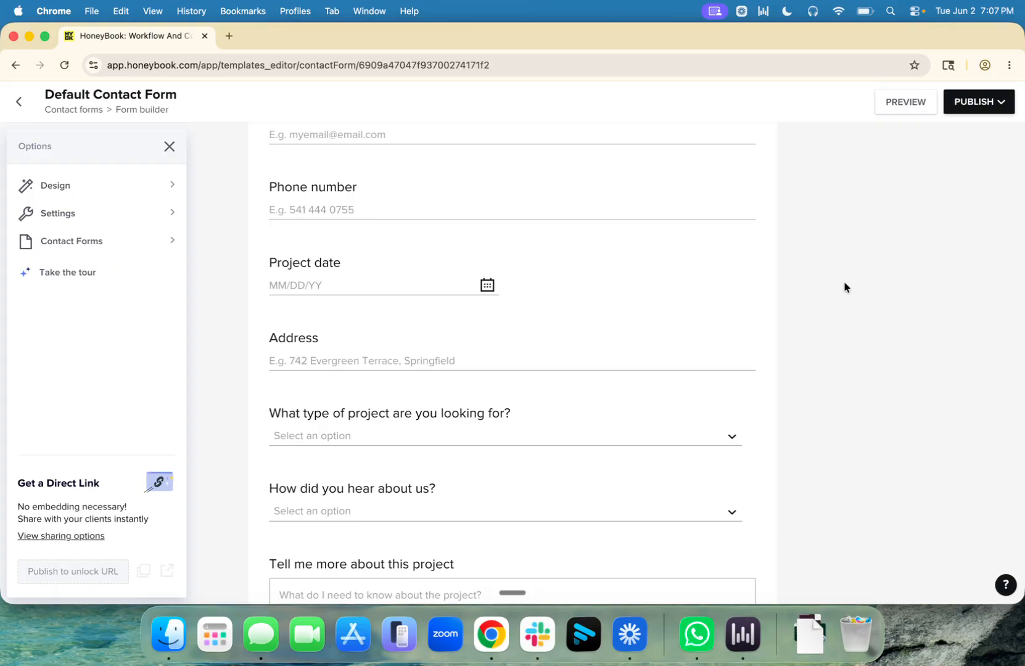
pyautogui.scroll(-4, 844, 287)
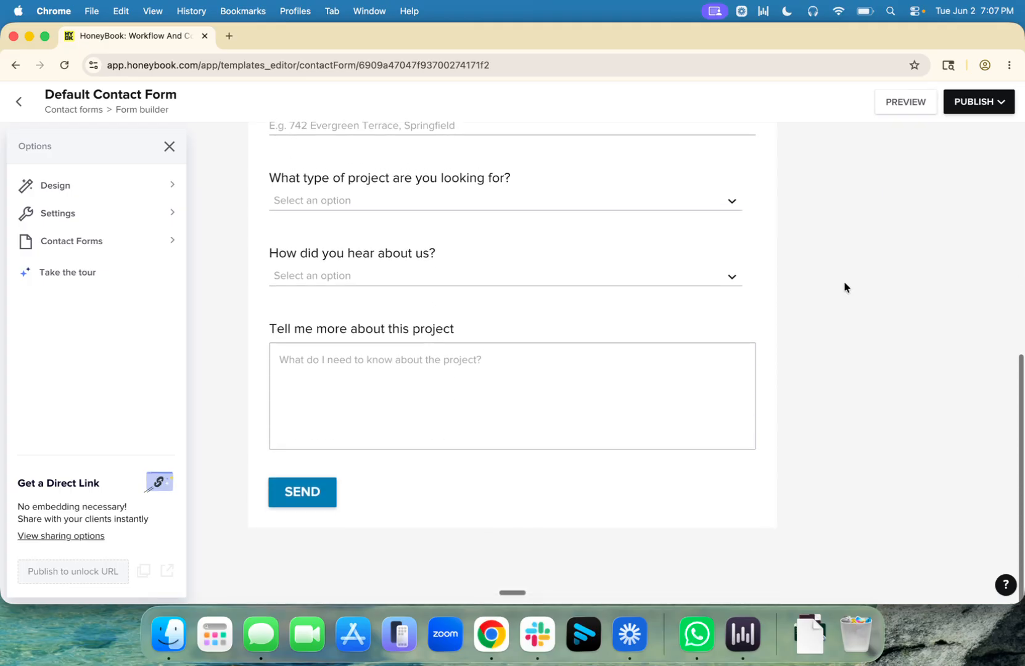
pyautogui.scroll(8, 846, 280)
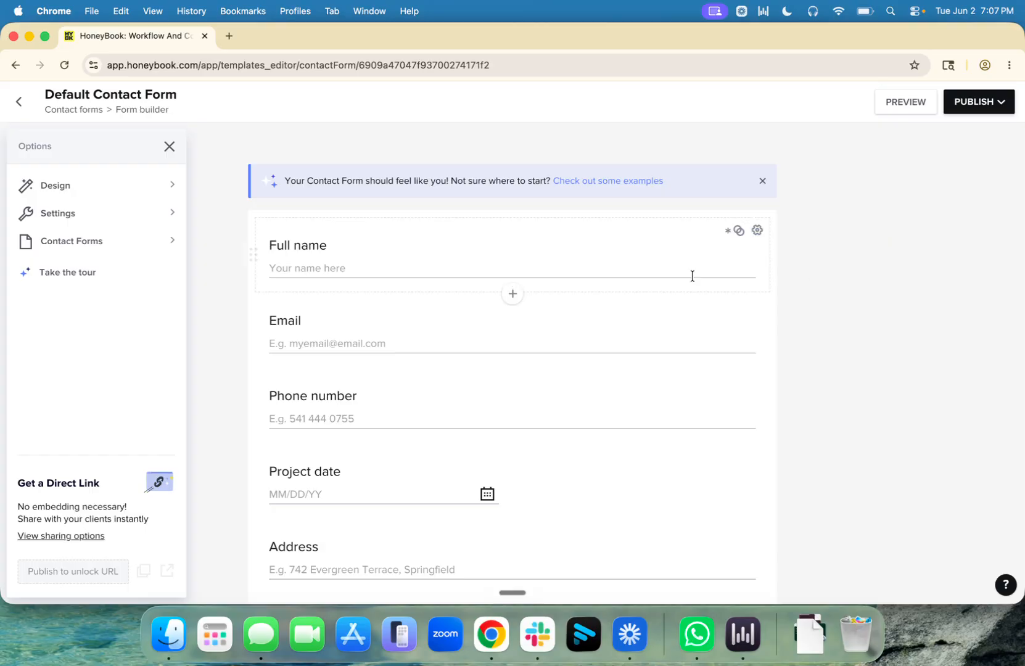
pyautogui.scroll(-5, 489, 328)
pyautogui.moveTo(370, 280)
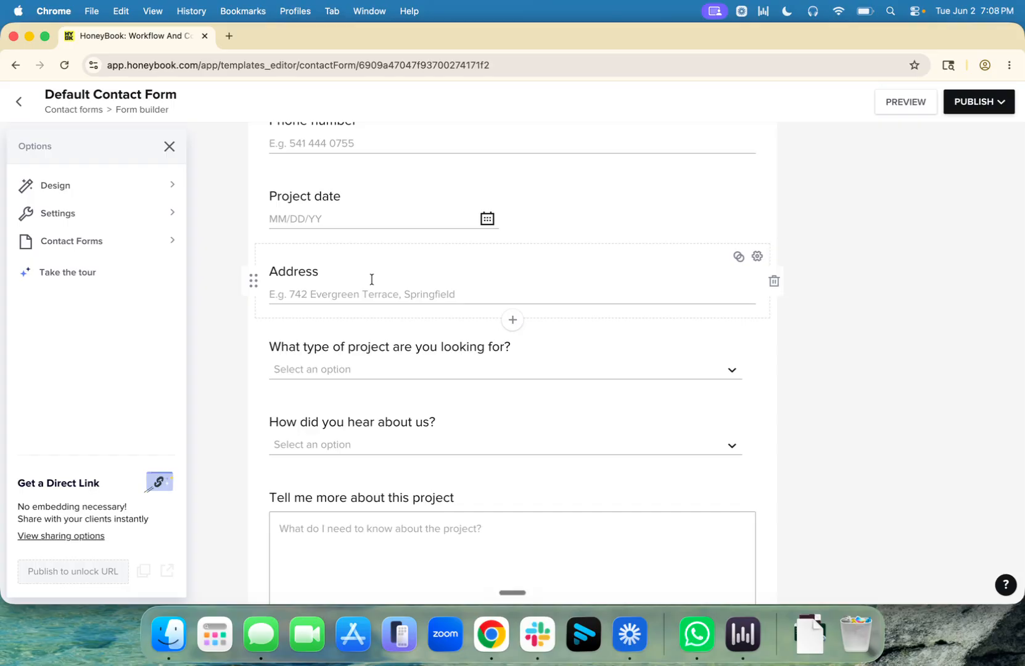
pyautogui.scroll(2, 843, 427)
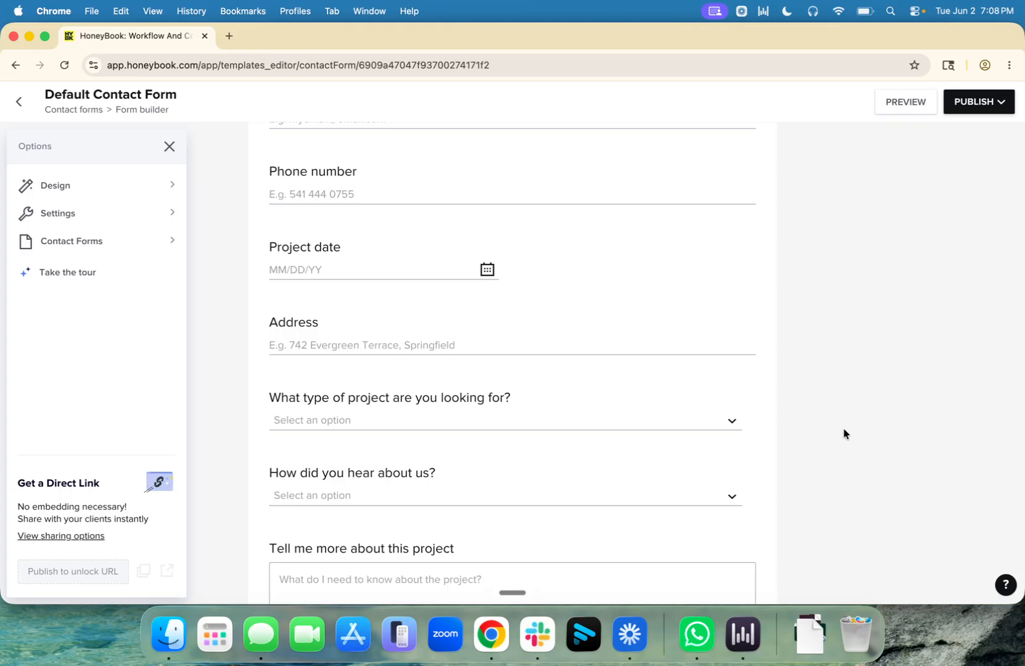
pyautogui.scroll(5, 843, 433)
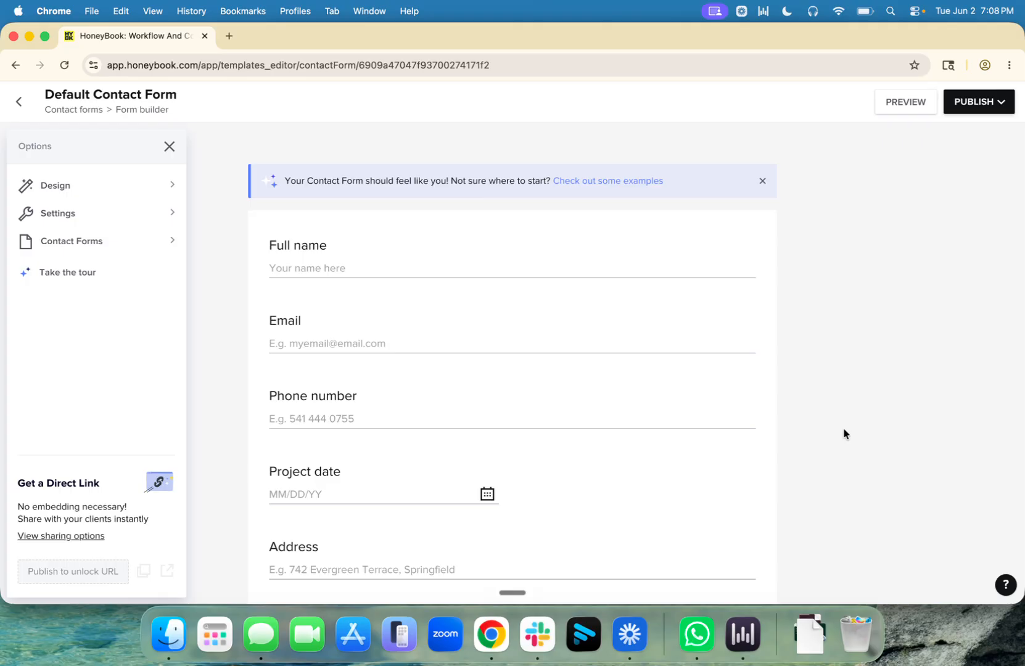
pyautogui.scroll(-5, 414, 364)
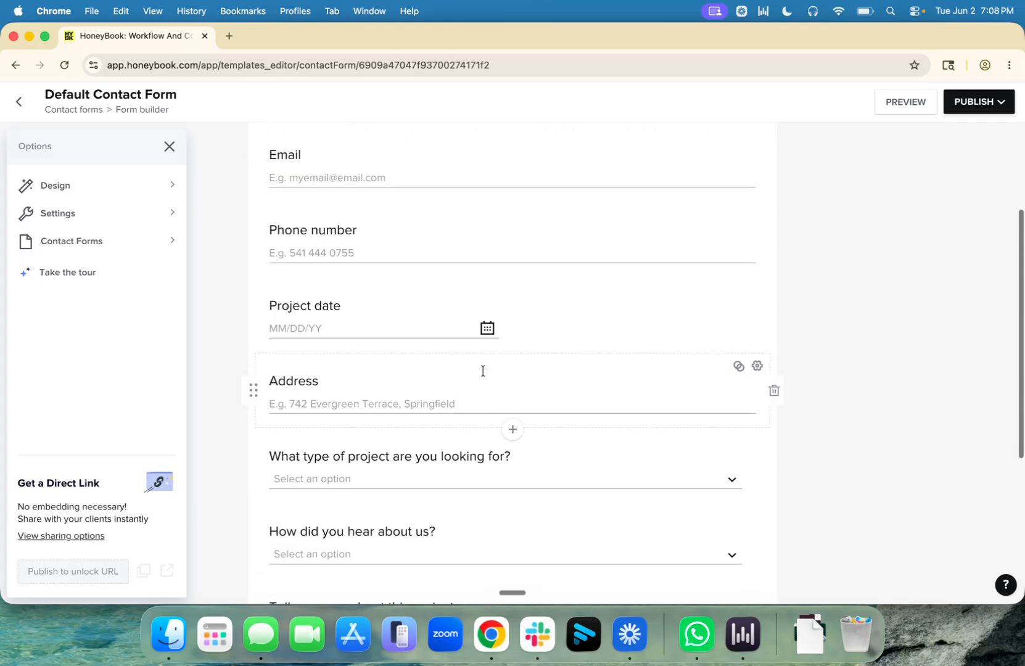
pyautogui.moveTo(738, 369)
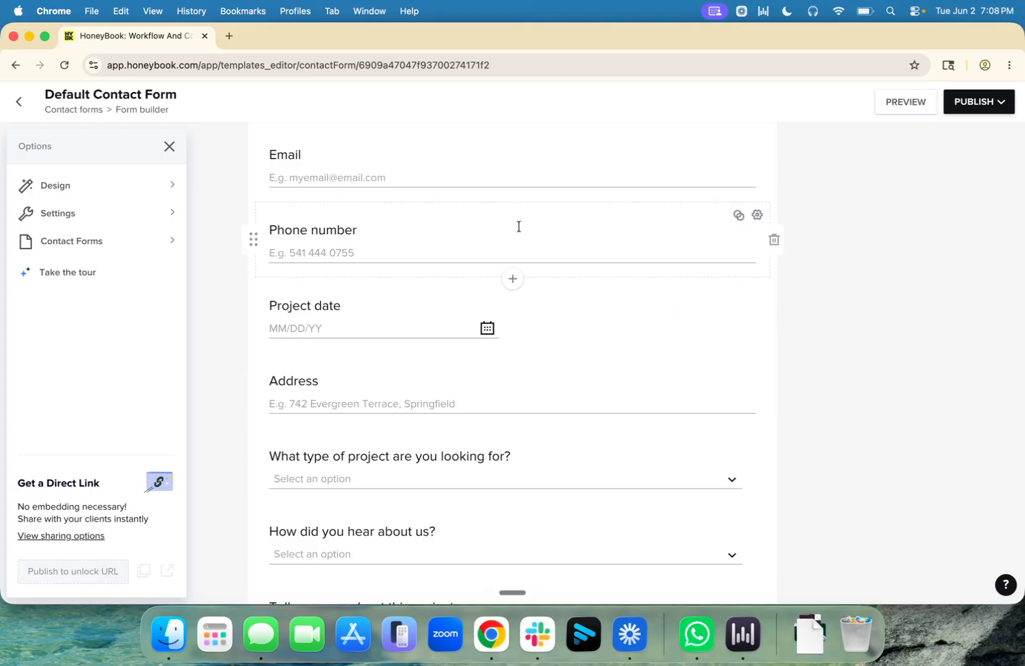
pyautogui.scroll(-2, 517, 226)
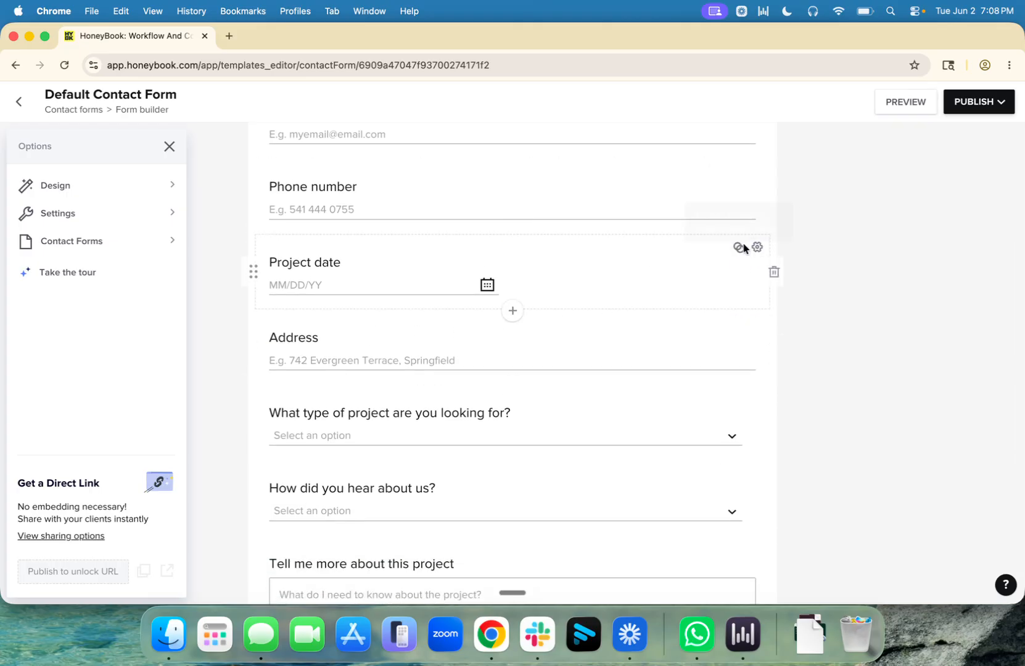
pyautogui.moveTo(737, 248)
pyautogui.moveTo(738, 324)
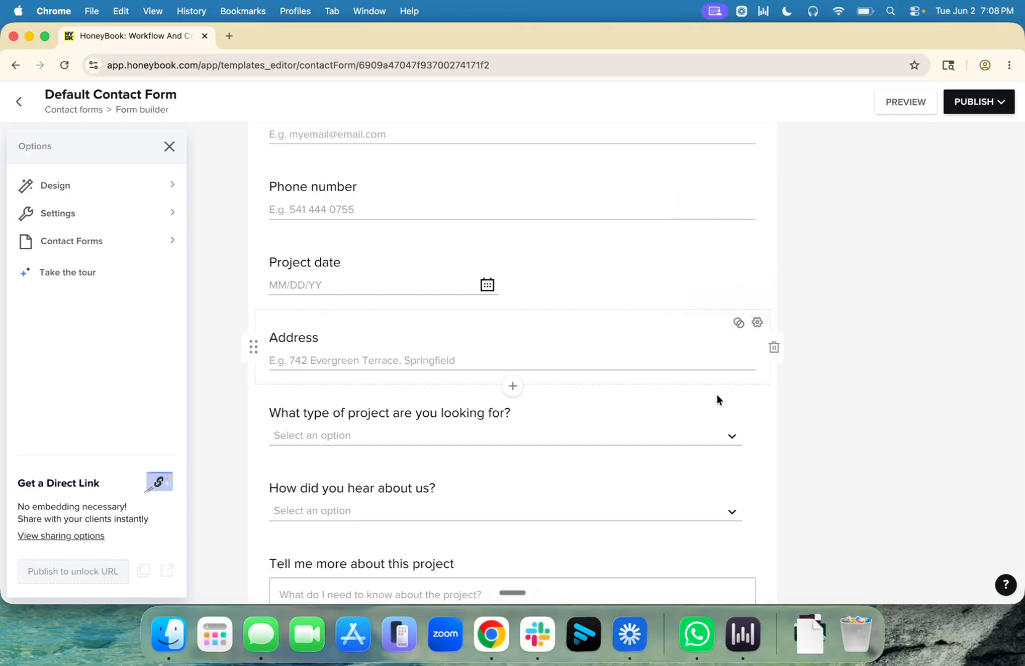
pyautogui.moveTo(737, 400)
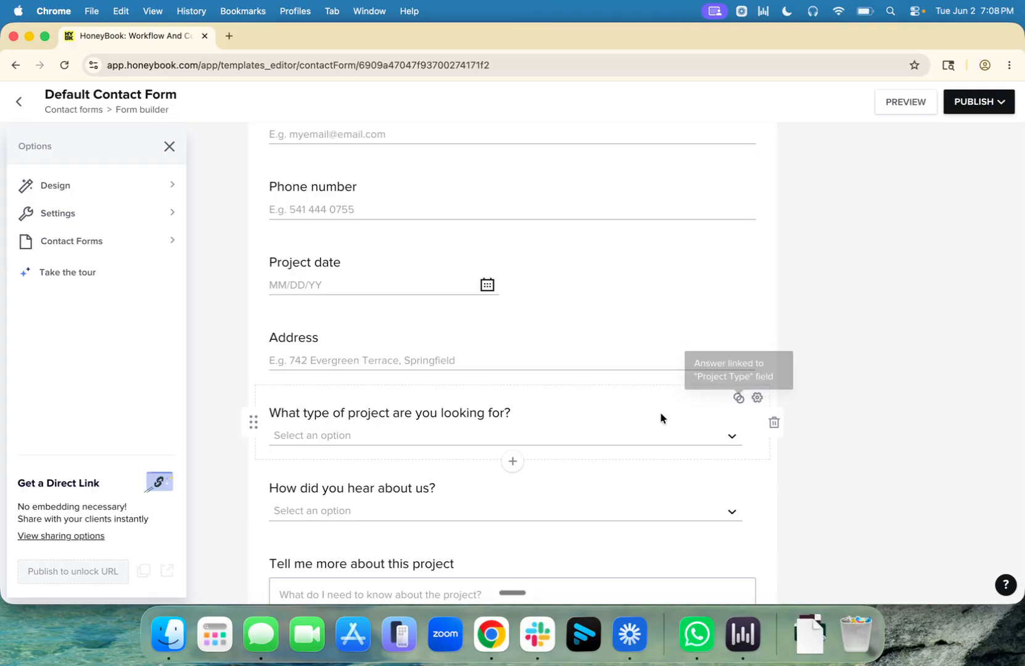
pyautogui.click(512, 461)
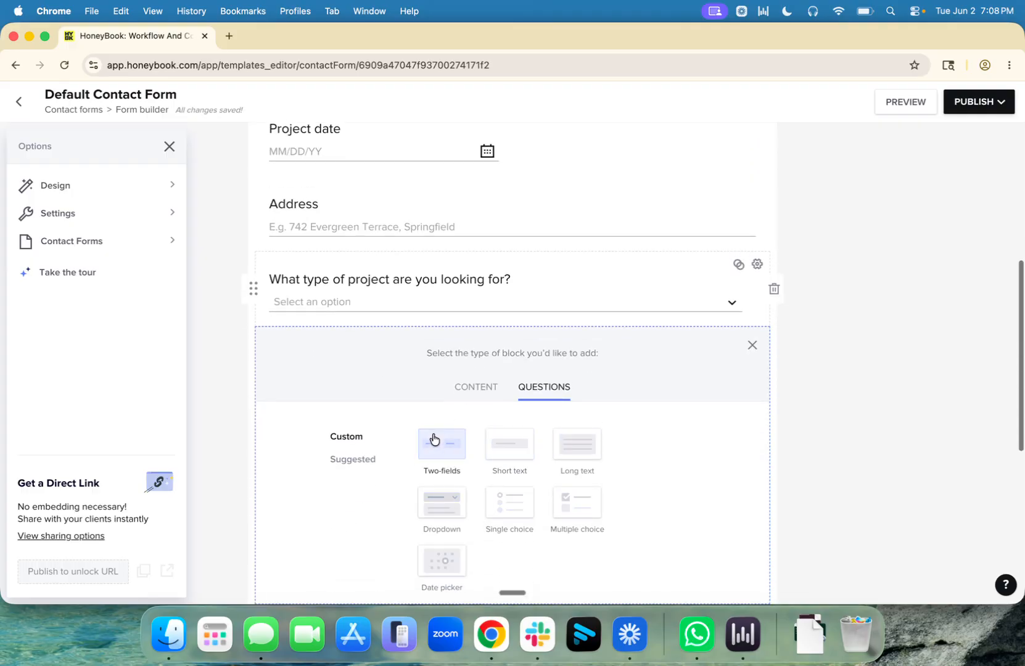
pyautogui.click(495, 452)
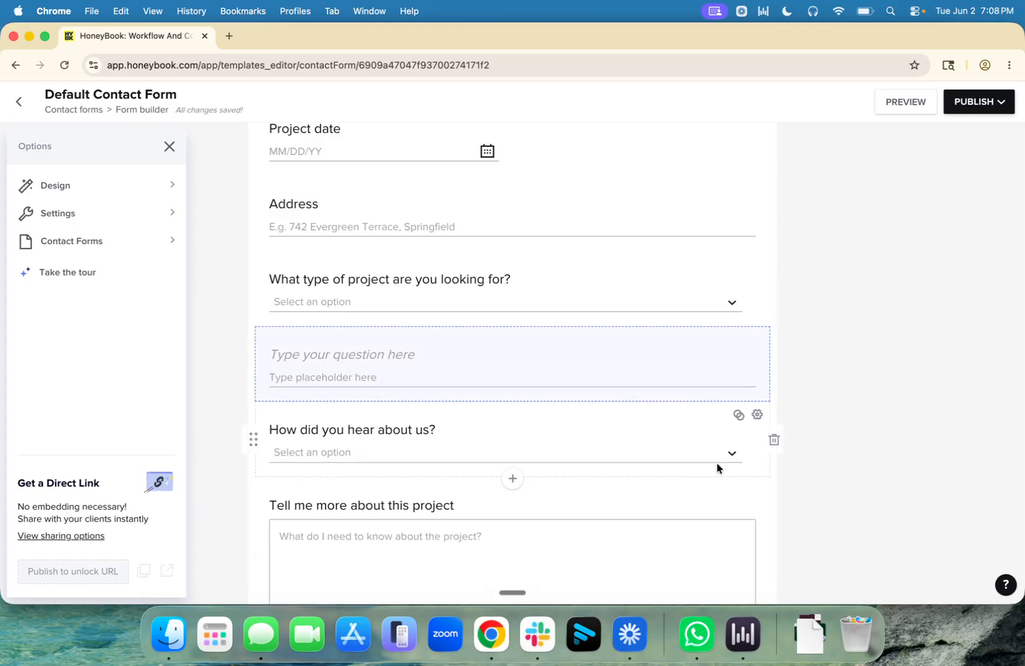
pyautogui.scroll(-5, 645, 481)
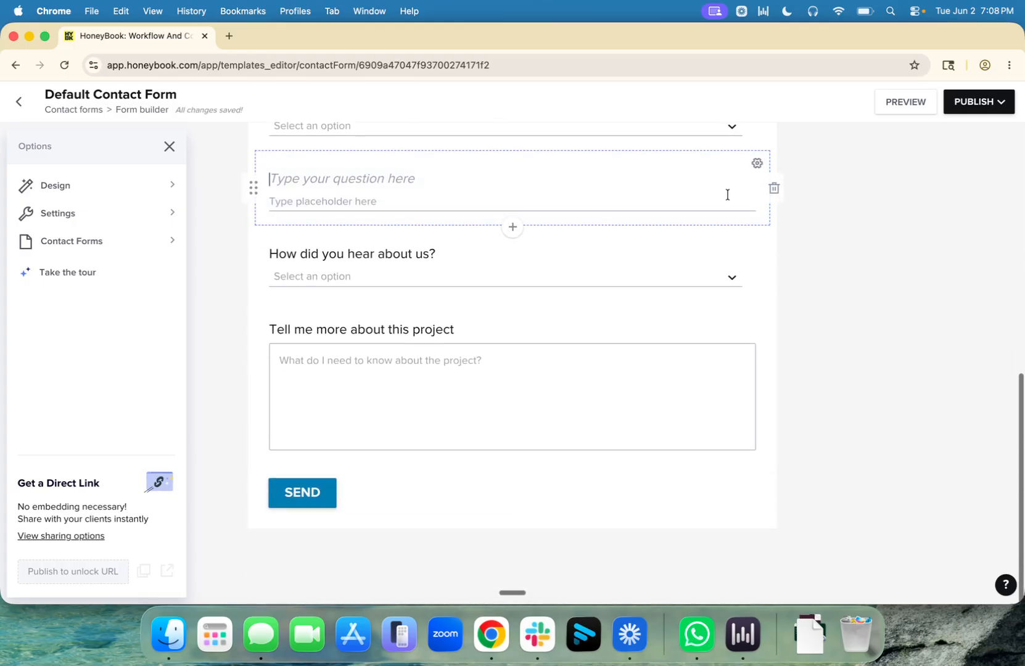
pyautogui.click(757, 163)
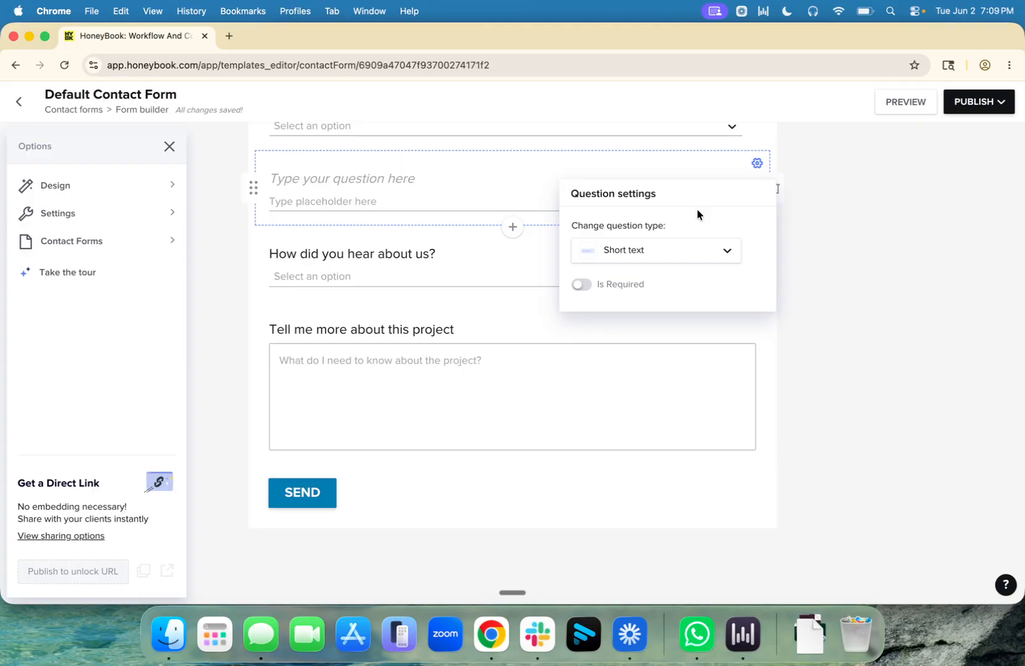
pyautogui.click(872, 213)
pyautogui.click(774, 187)
pyautogui.scroll(8, 786, 320)
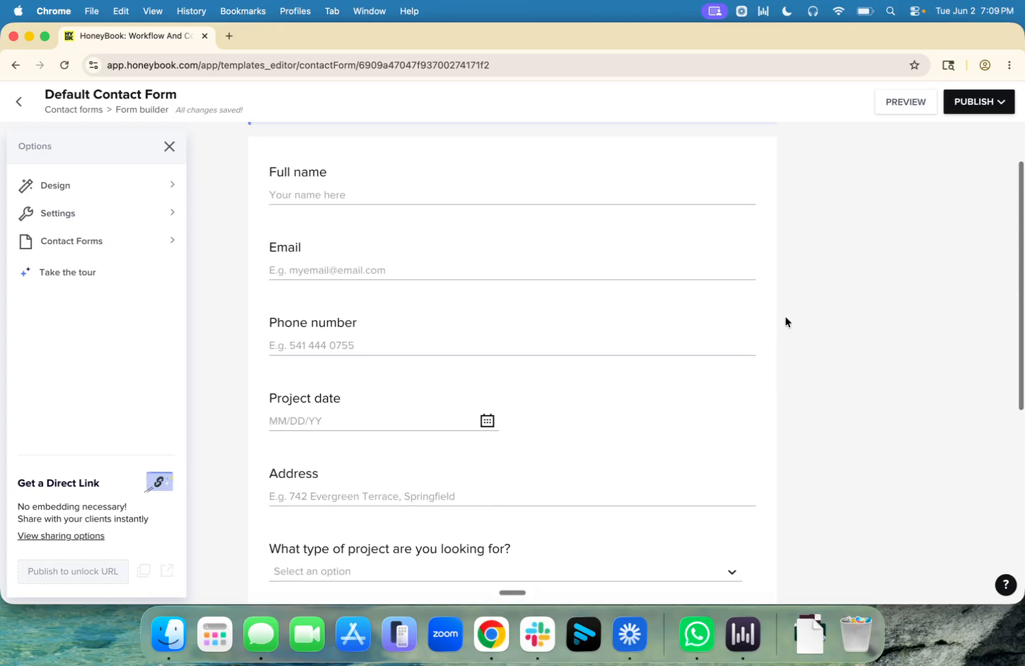
pyautogui.scroll(2, 784, 321)
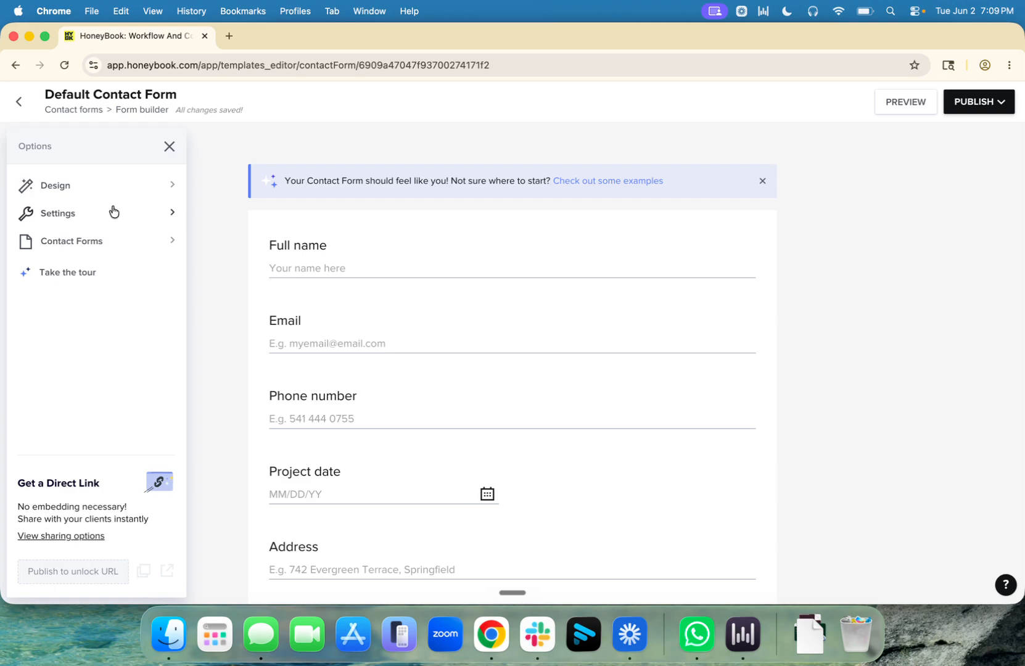
# Step: Look over the contact form's Settings, then leave the editor for the Contact Forms list
pyautogui.click(57, 214)
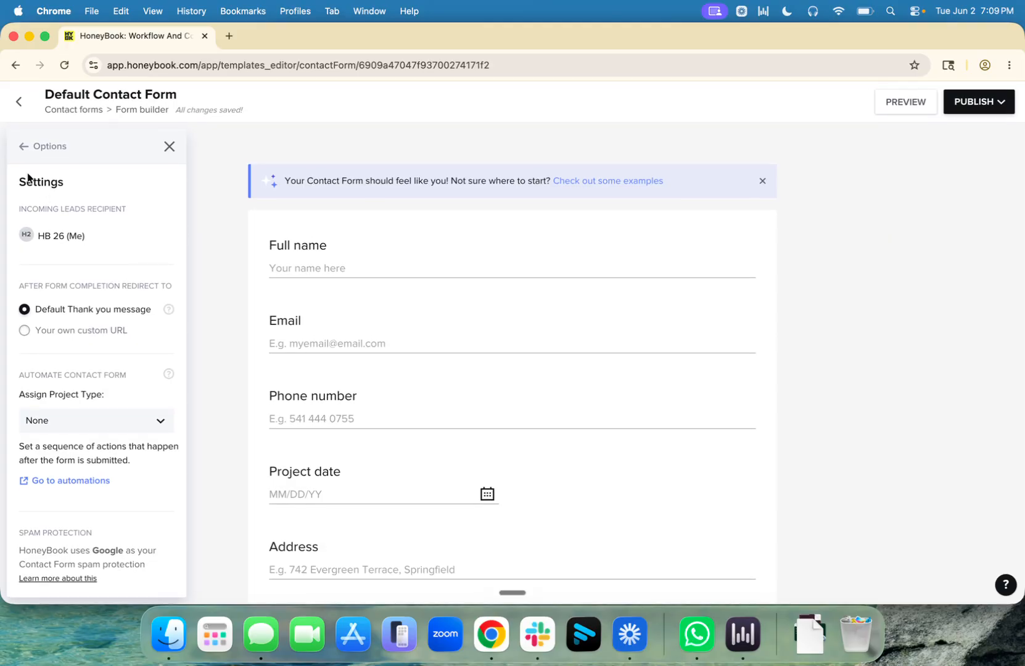
pyautogui.click(26, 146)
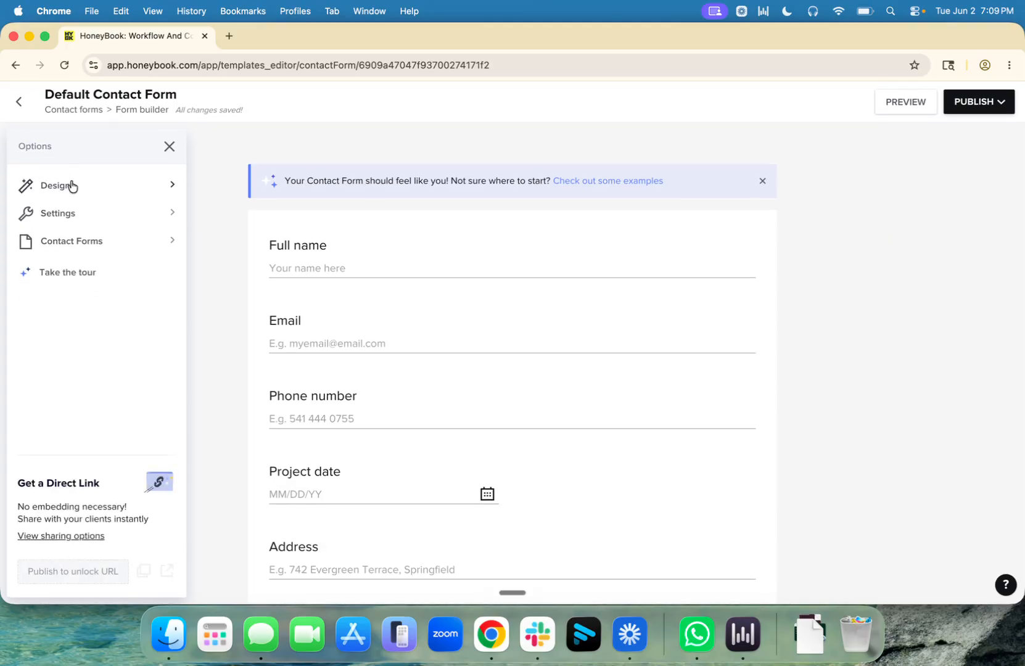
pyautogui.click(74, 214)
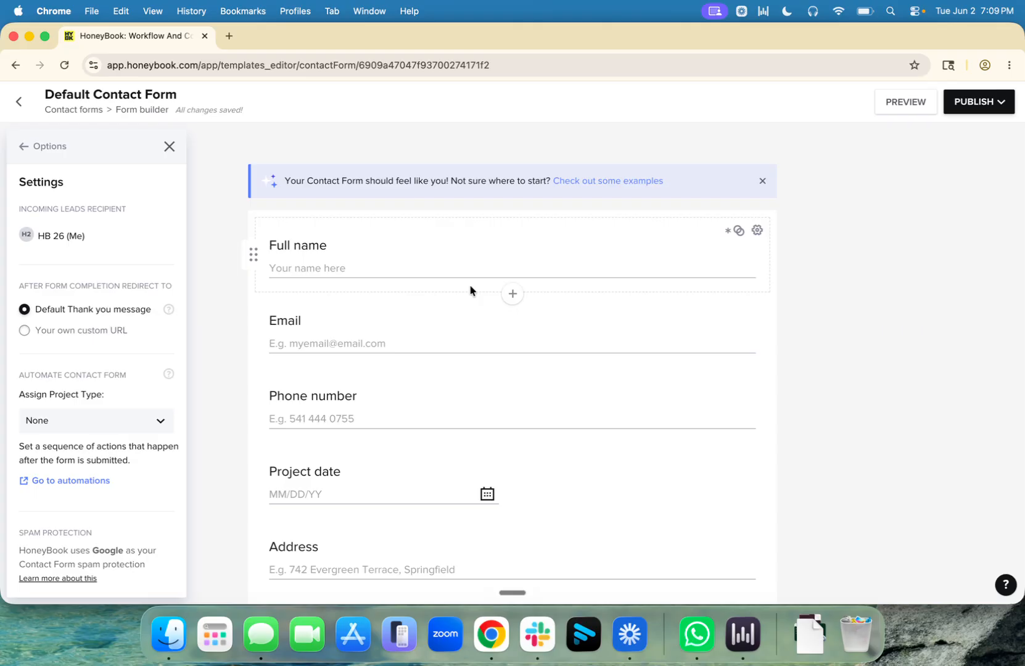
pyautogui.scroll(-10, 470, 290)
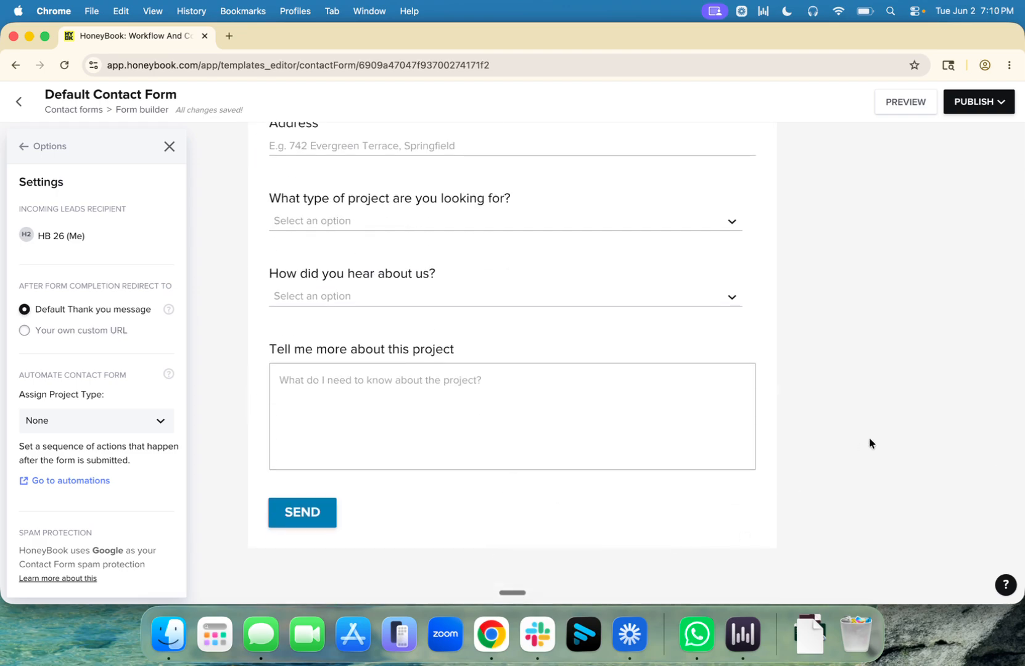
pyautogui.moveTo(516, 486)
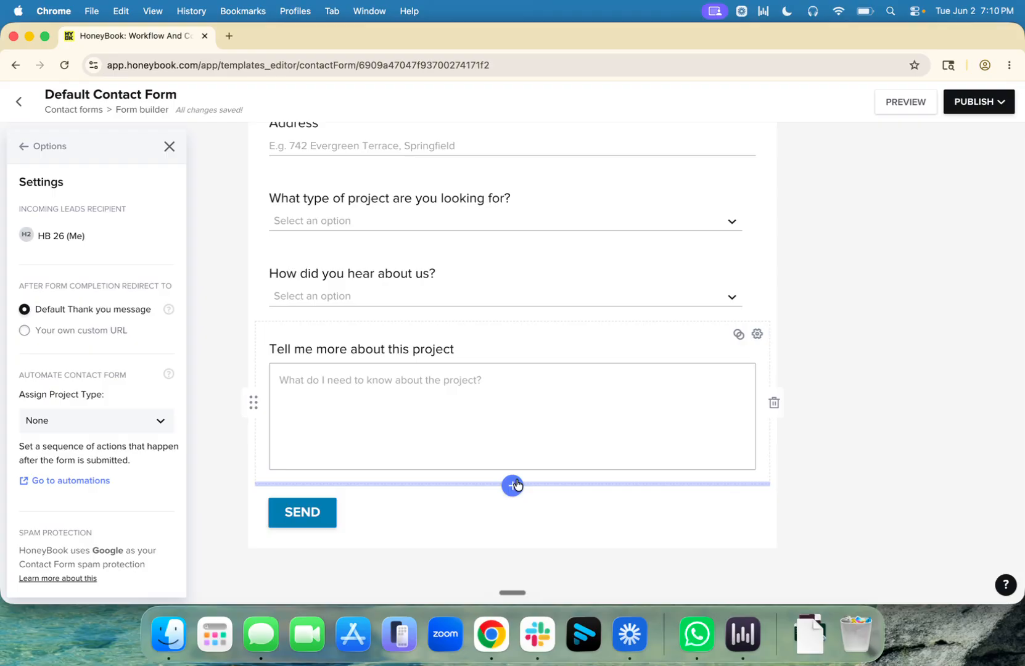
pyautogui.click(19, 101)
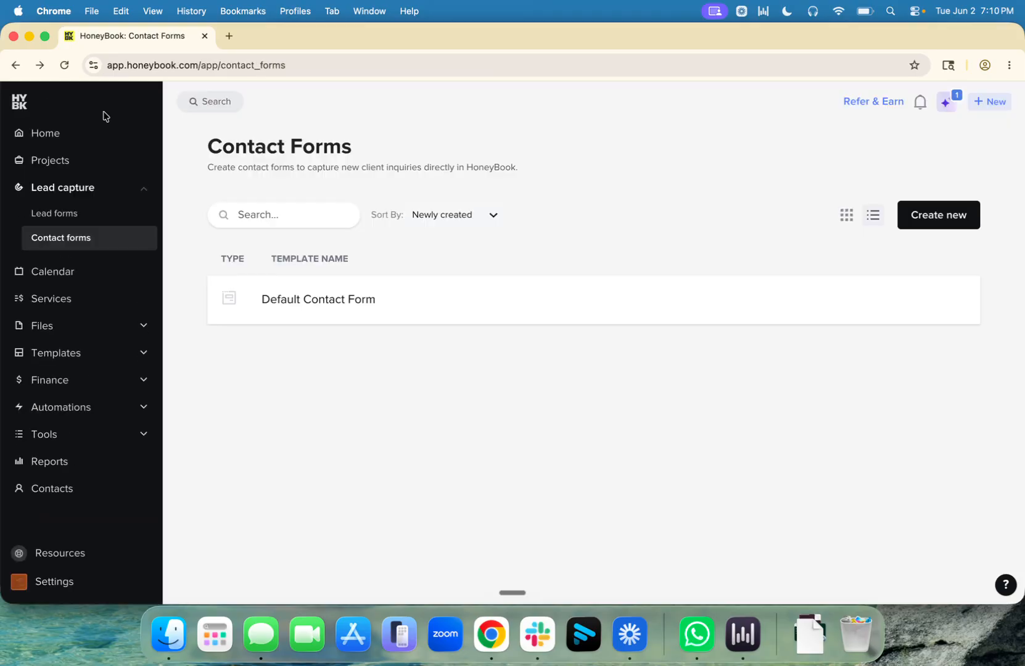
# Step: Open Company settings from the account menu at the bottom of the sidebar
pyautogui.click(69, 215)
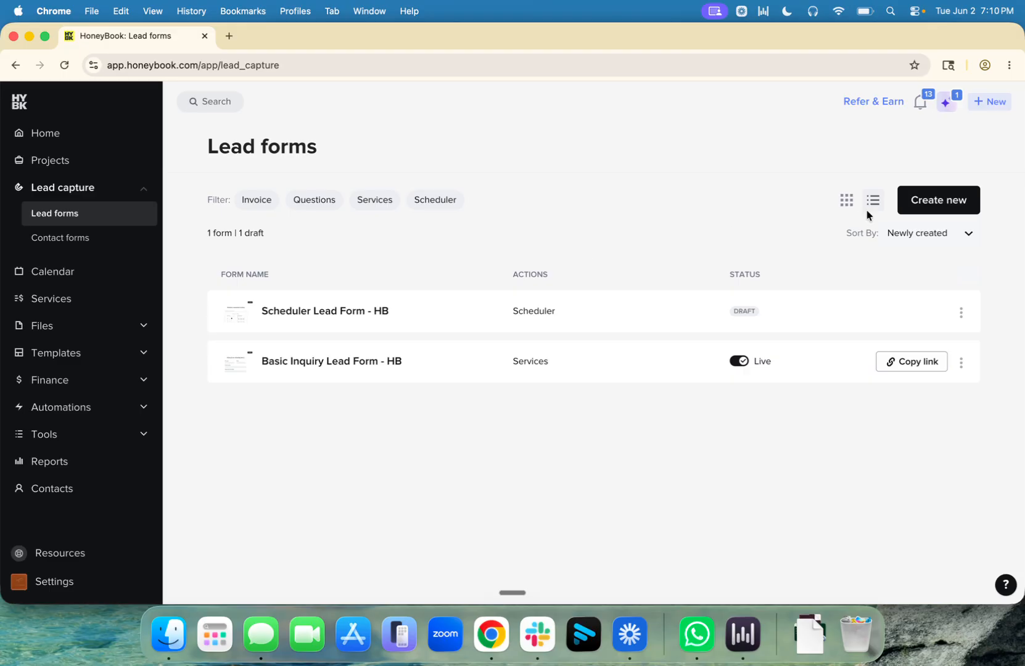
pyautogui.click(948, 201)
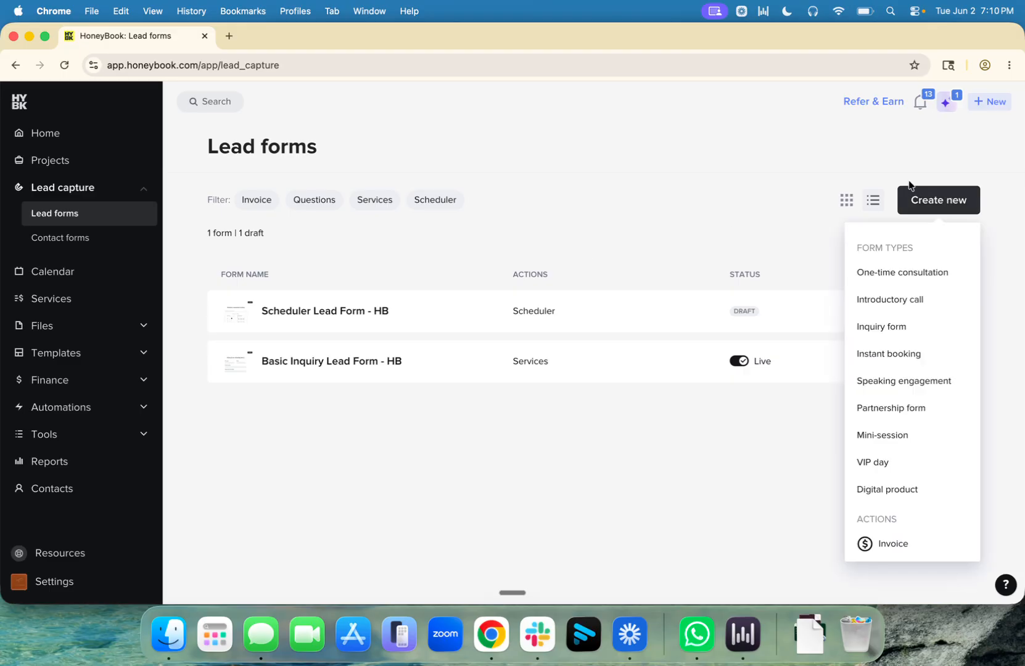
pyautogui.click(572, 199)
pyautogui.click(44, 586)
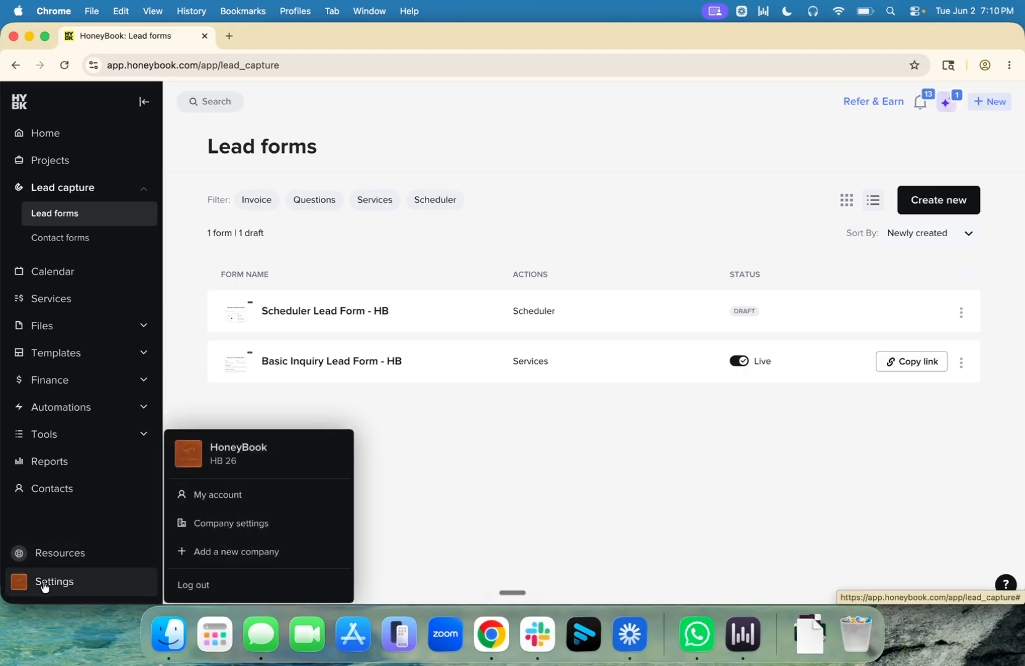
pyautogui.click(268, 524)
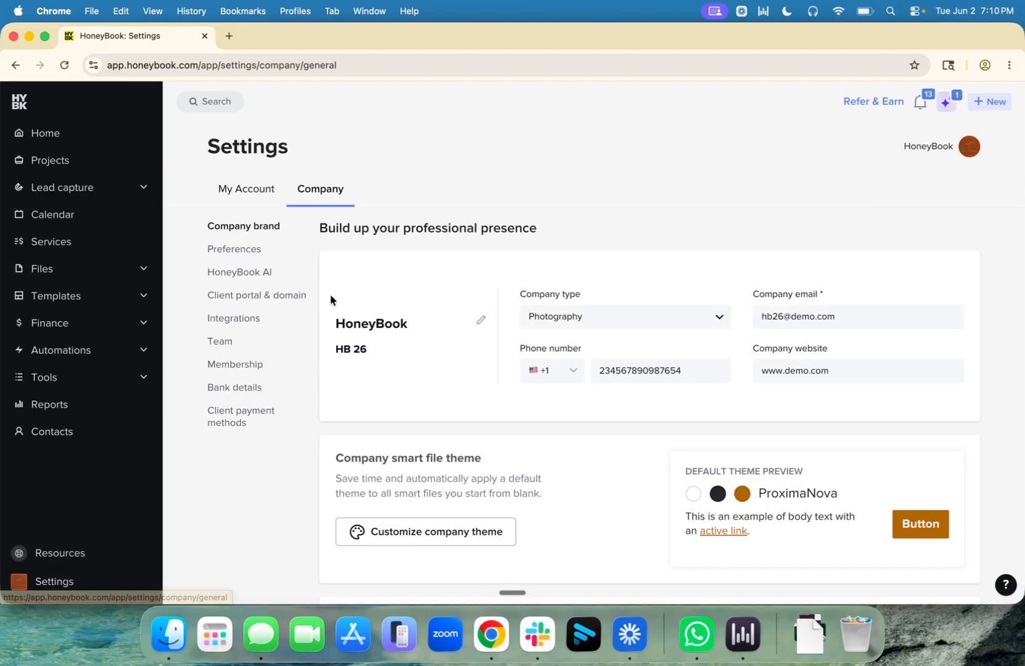
# Step: Add a custom 'Allergies' project field in Preferences and save the project fields
pyautogui.click(251, 254)
pyautogui.click(527, 323)
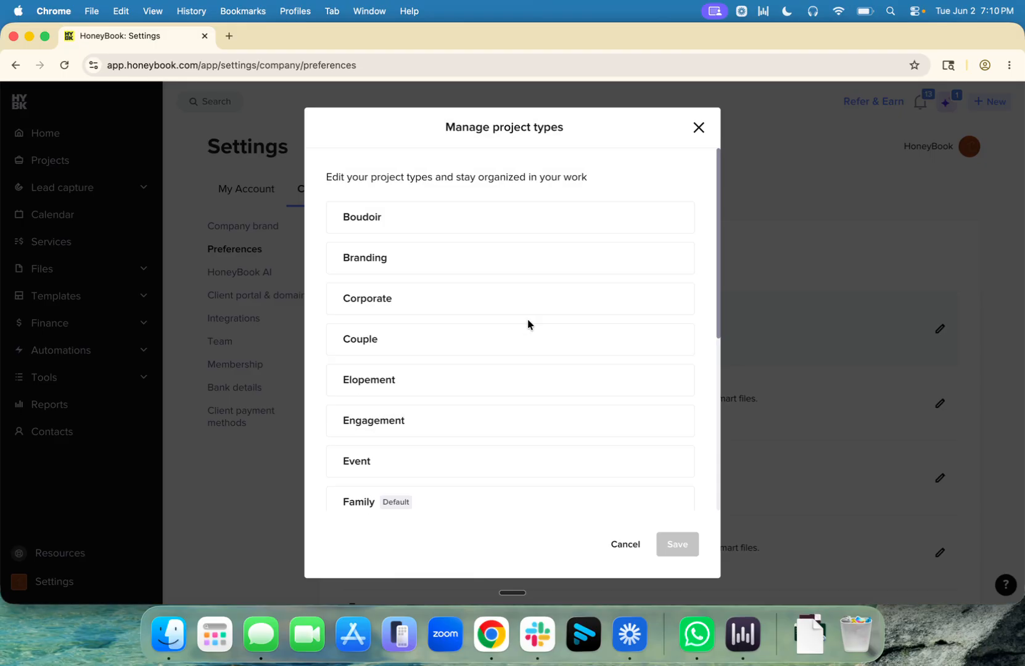
pyautogui.click(698, 127)
pyautogui.click(552, 396)
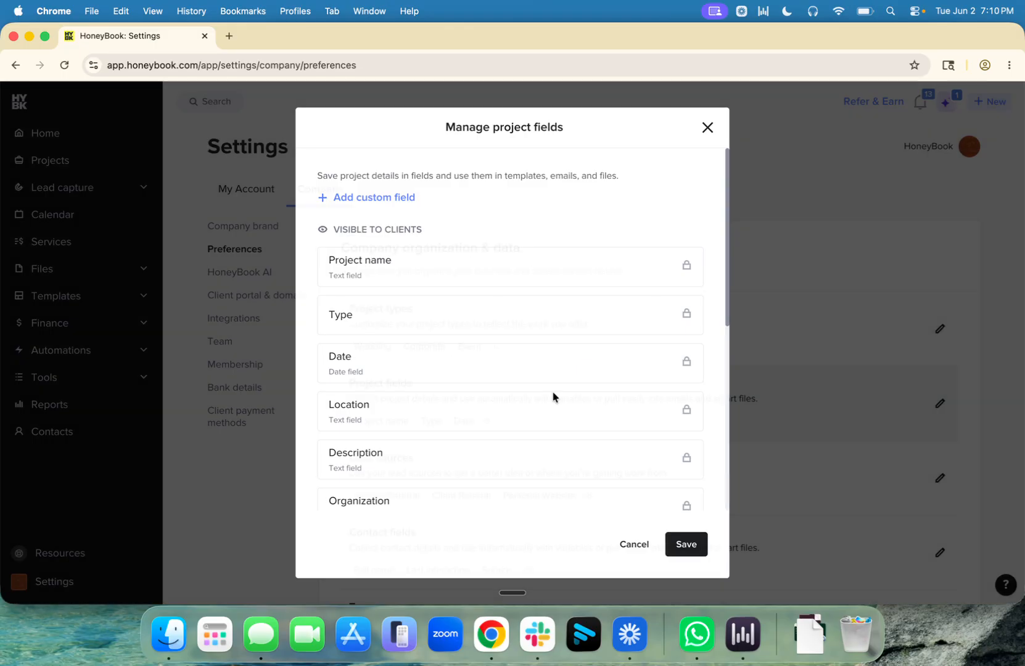
pyautogui.click(397, 198)
pyautogui.write('Allergies')
pyautogui.click(619, 429)
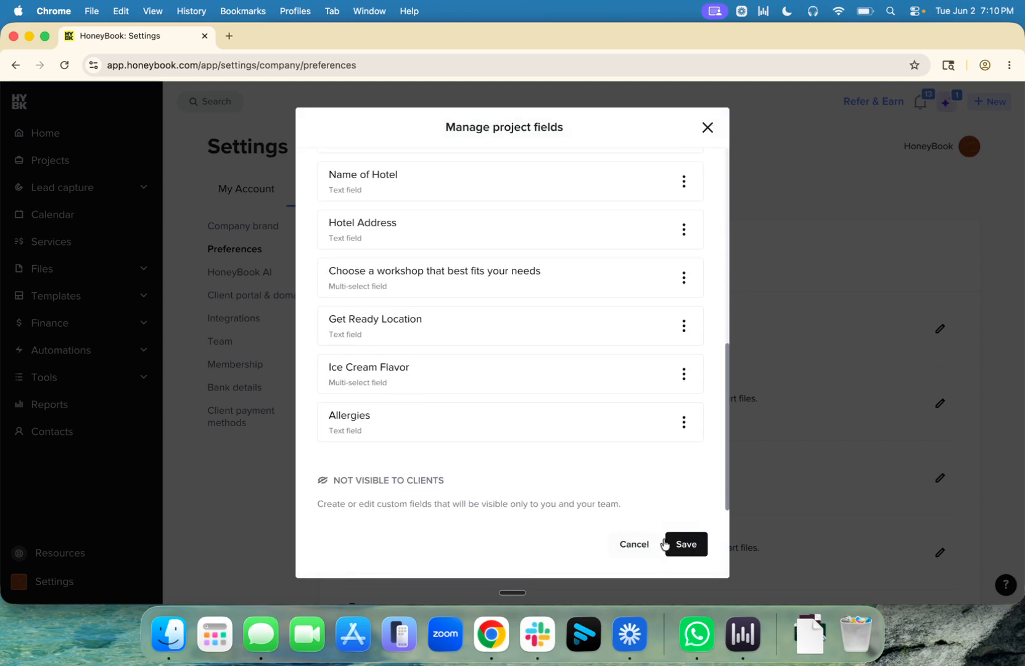
pyautogui.click(687, 546)
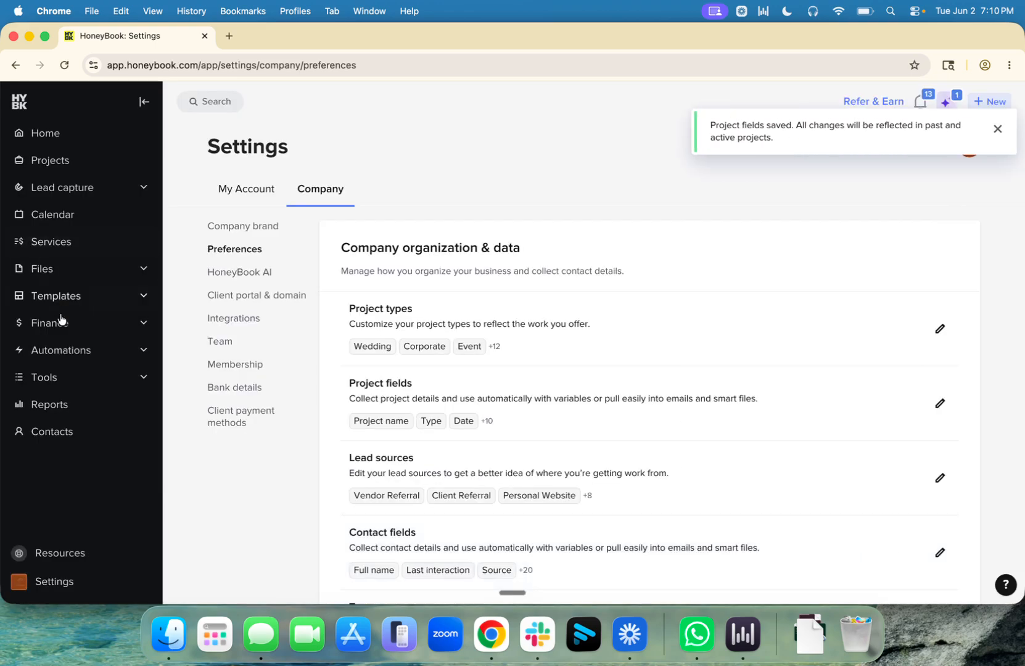
# Step: Go to Lead forms and create a new lead form from blank
pyautogui.moveTo(99, 187)
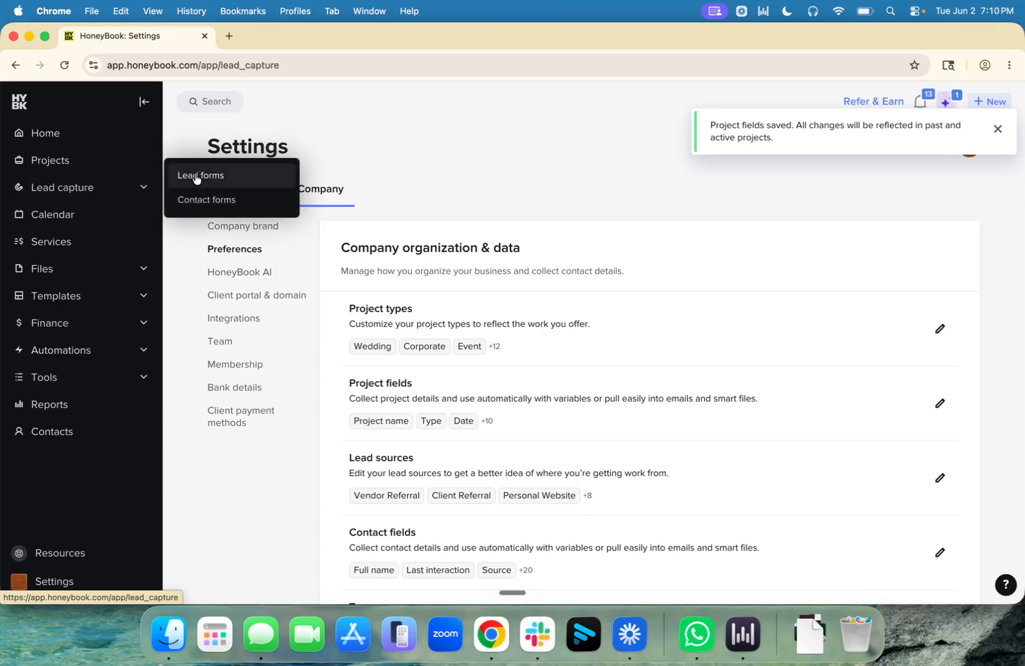
pyautogui.click(196, 176)
pyautogui.click(944, 201)
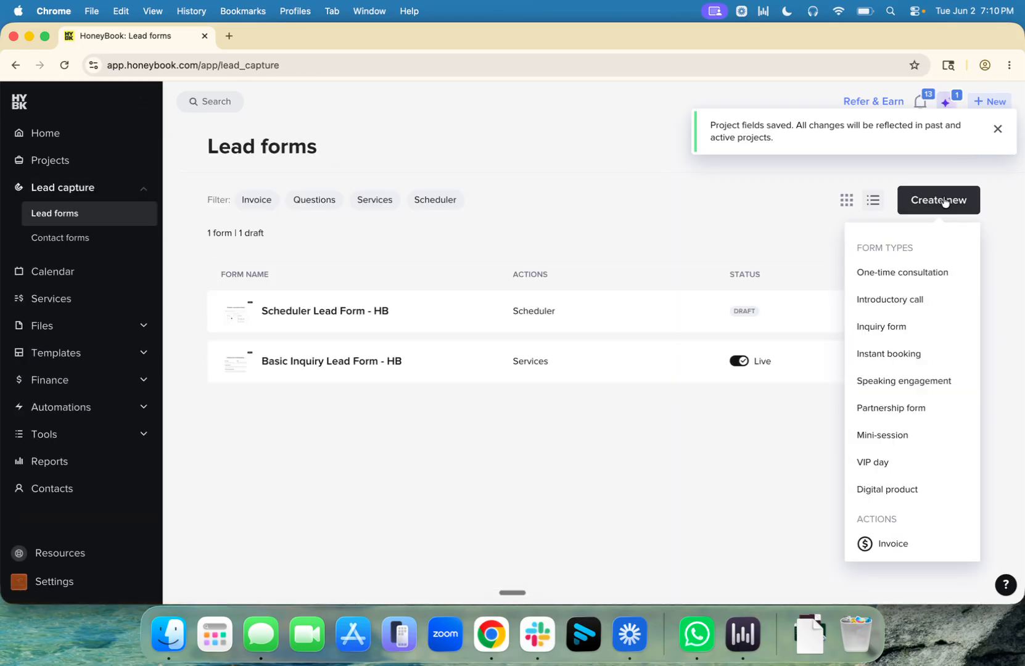
pyautogui.scroll(-3, 924, 444)
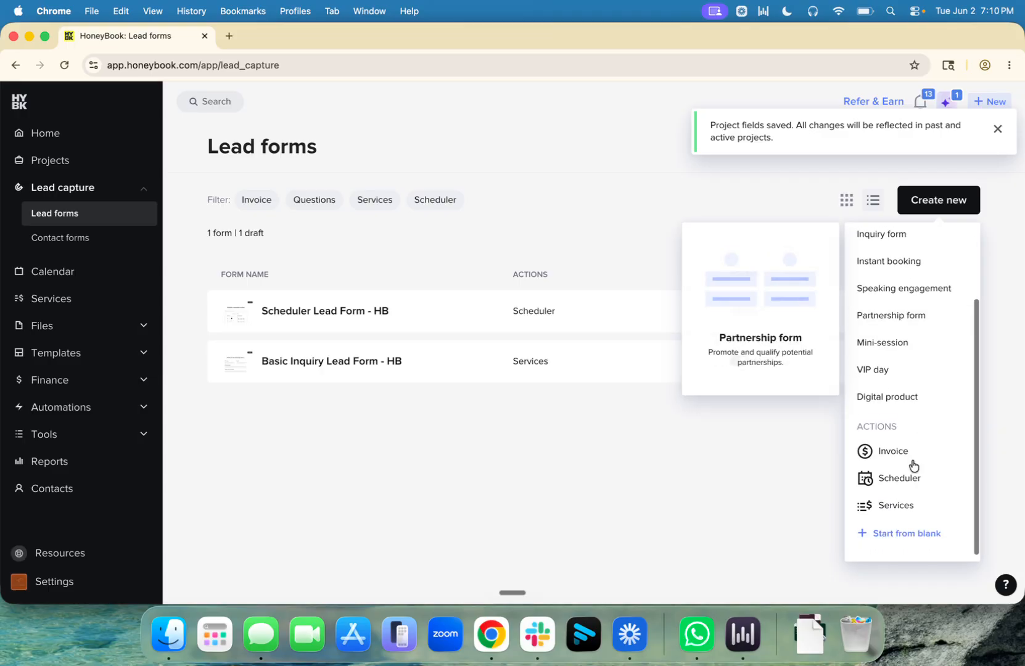
pyautogui.click(910, 537)
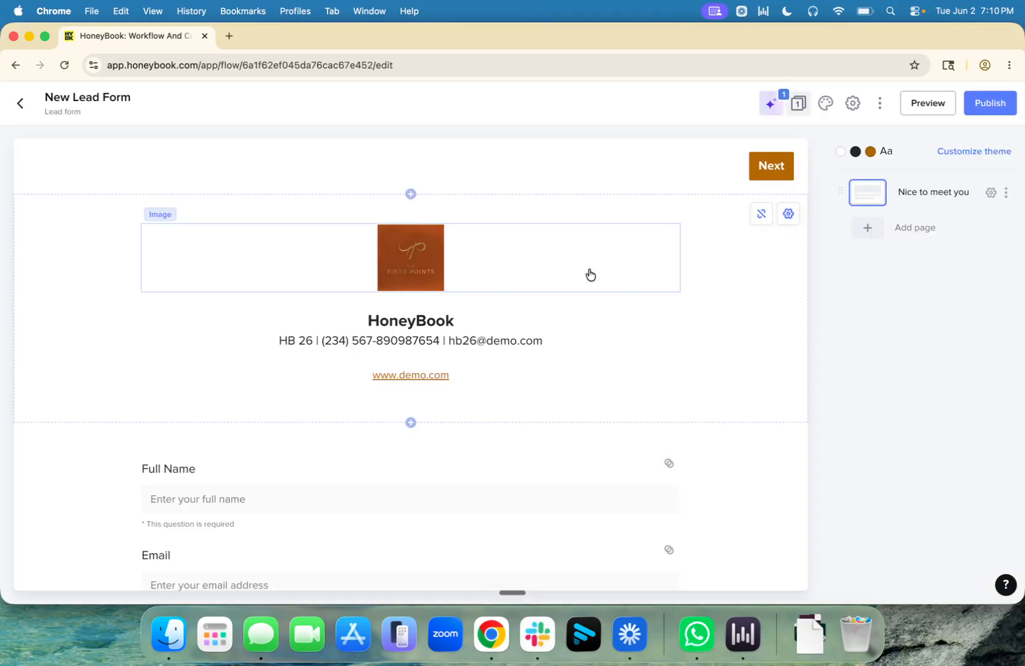
# Step: Unlink the company info block from settings and delete it
pyautogui.click(726, 302)
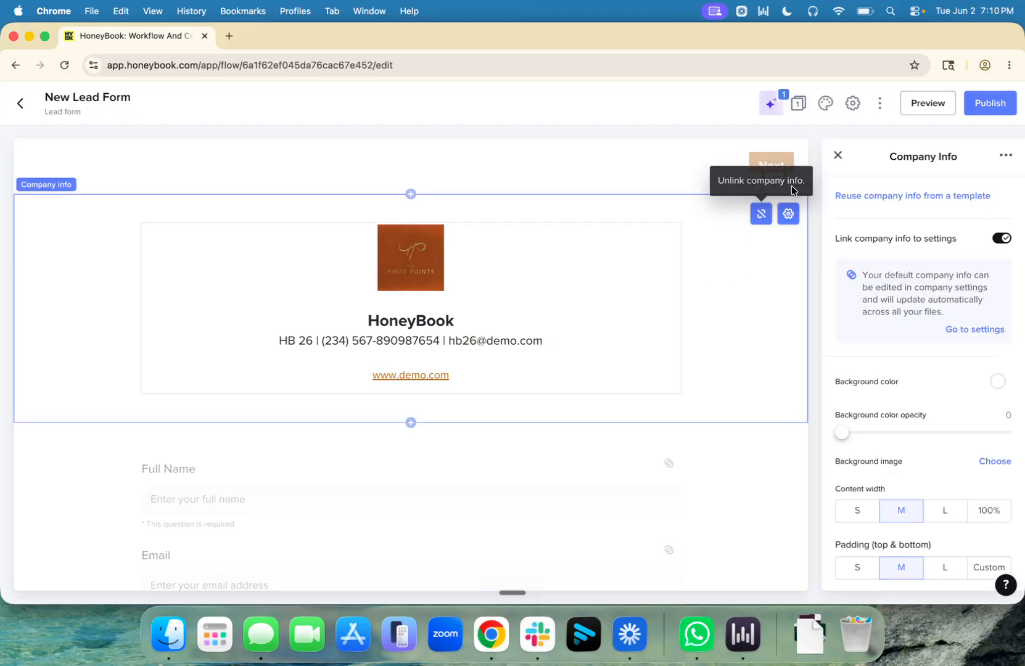
pyautogui.click(761, 213)
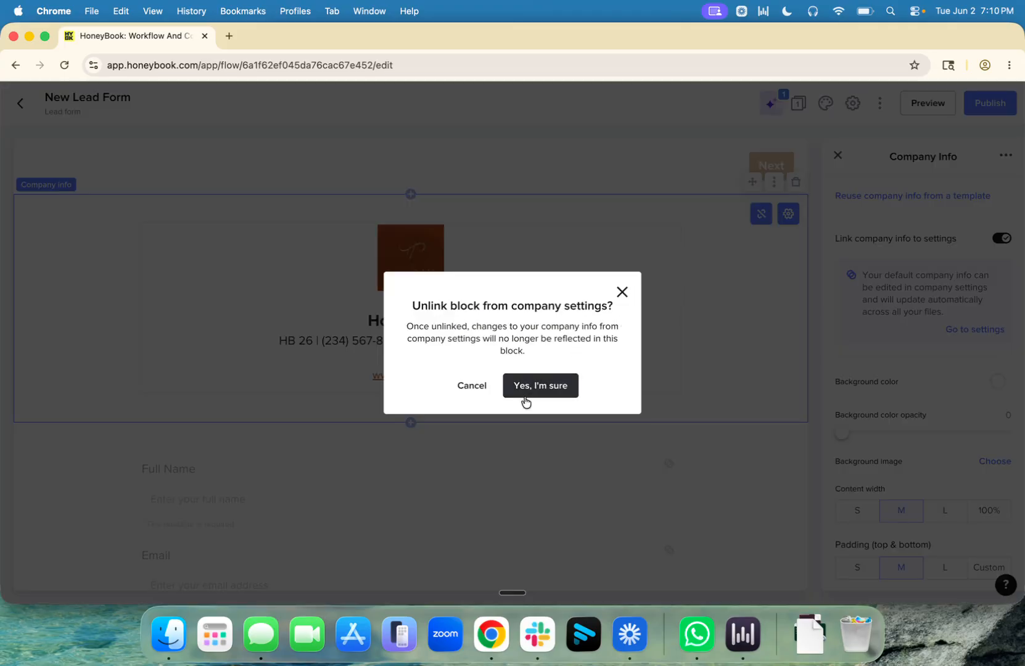
pyautogui.click(526, 401)
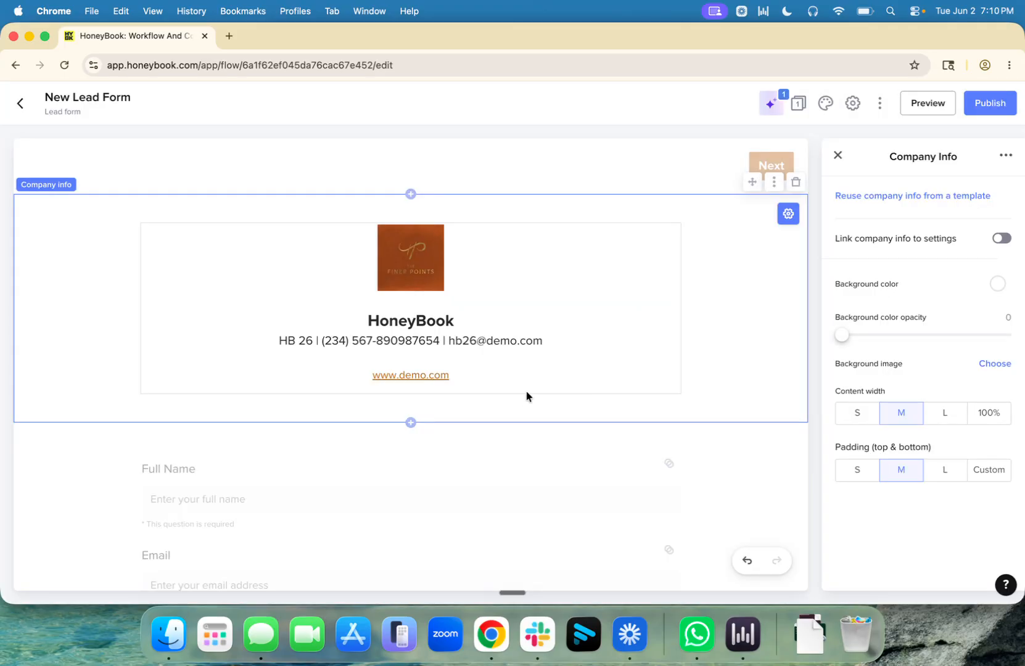
pyautogui.click(796, 183)
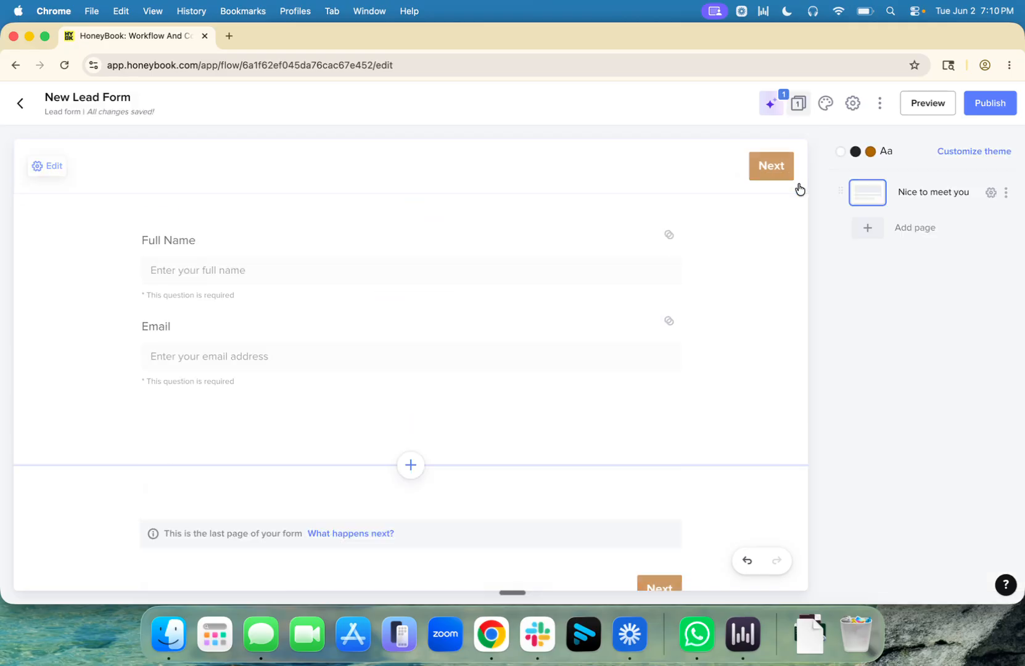
# Step: Add a question below Email linked to the Allergies field, then return to Lead forms
pyautogui.click(408, 466)
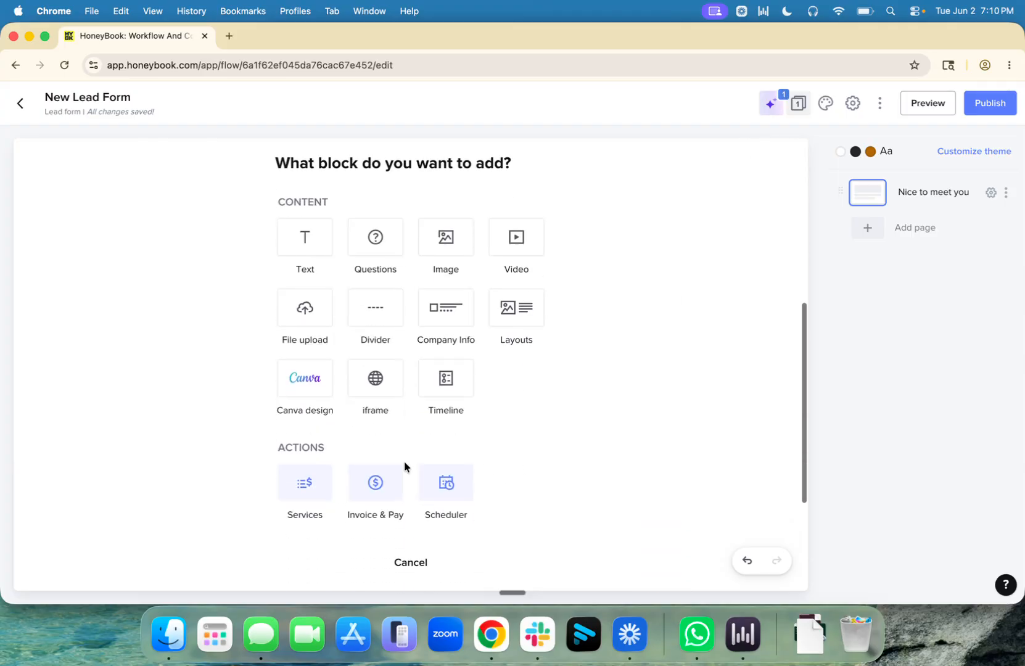
pyautogui.click(351, 237)
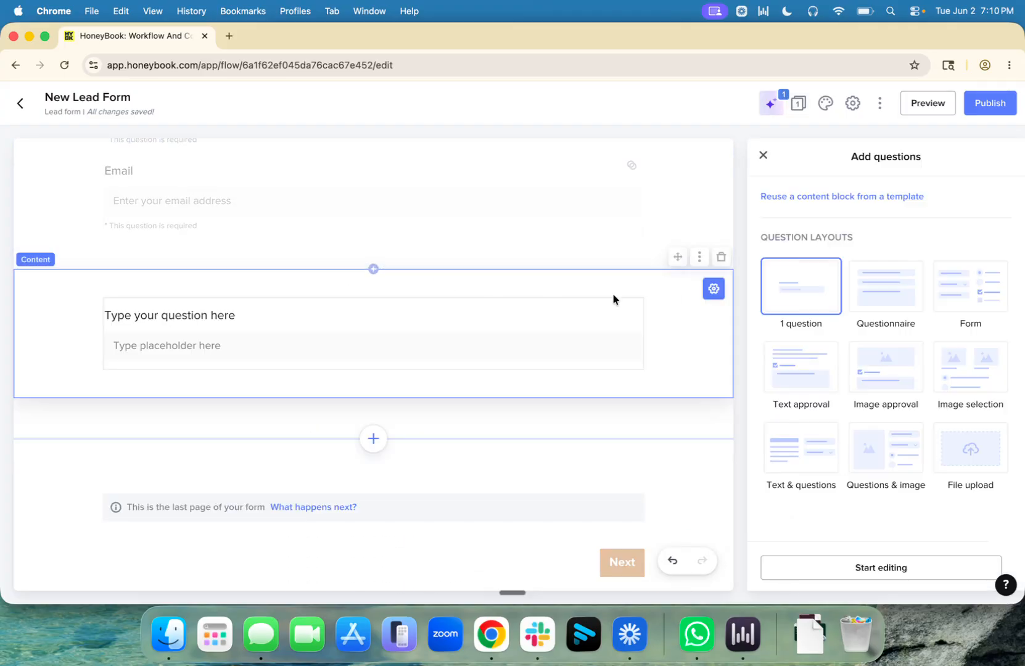
pyautogui.click(565, 317)
pyautogui.click(1002, 275)
pyautogui.scroll(-6, 892, 383)
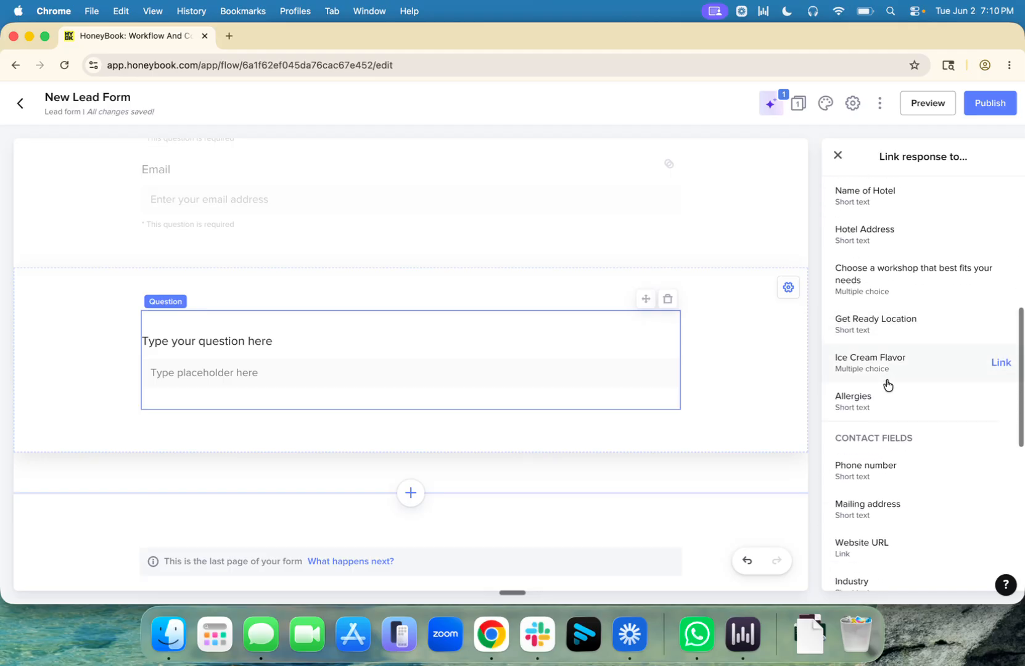
pyautogui.click(862, 402)
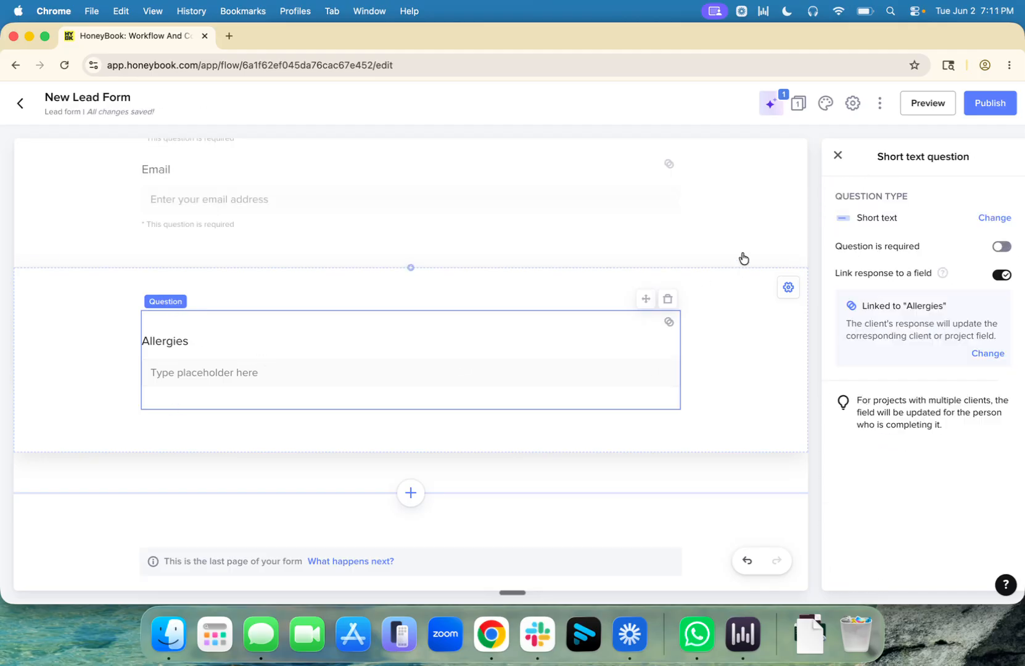
pyautogui.click(837, 156)
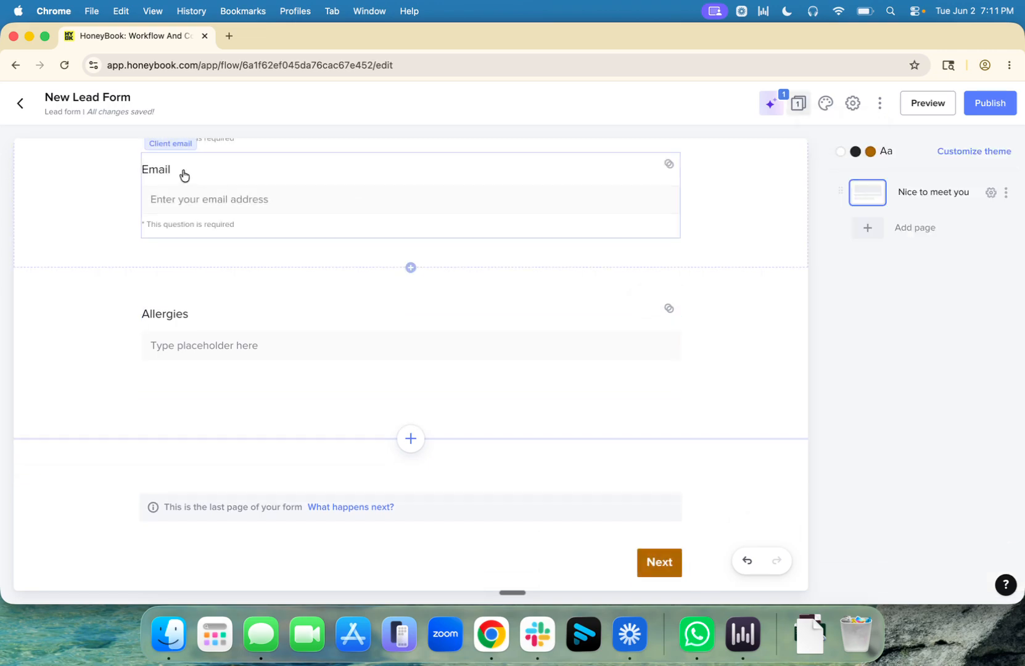
pyautogui.click(26, 103)
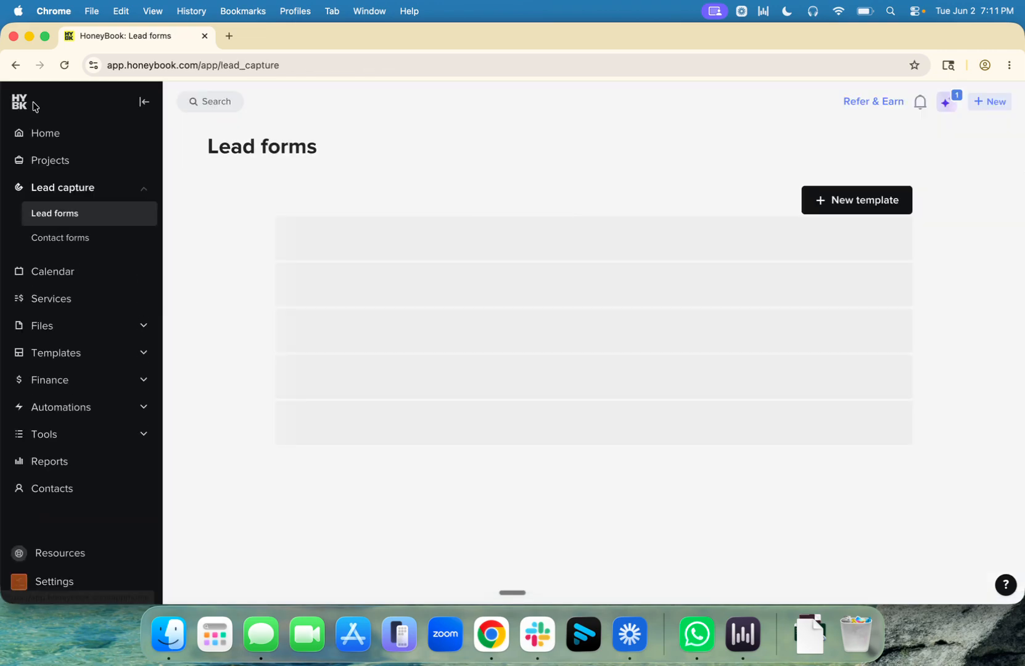
# Step: Create a new template under My templates > Email templates
pyautogui.moveTo(94, 358)
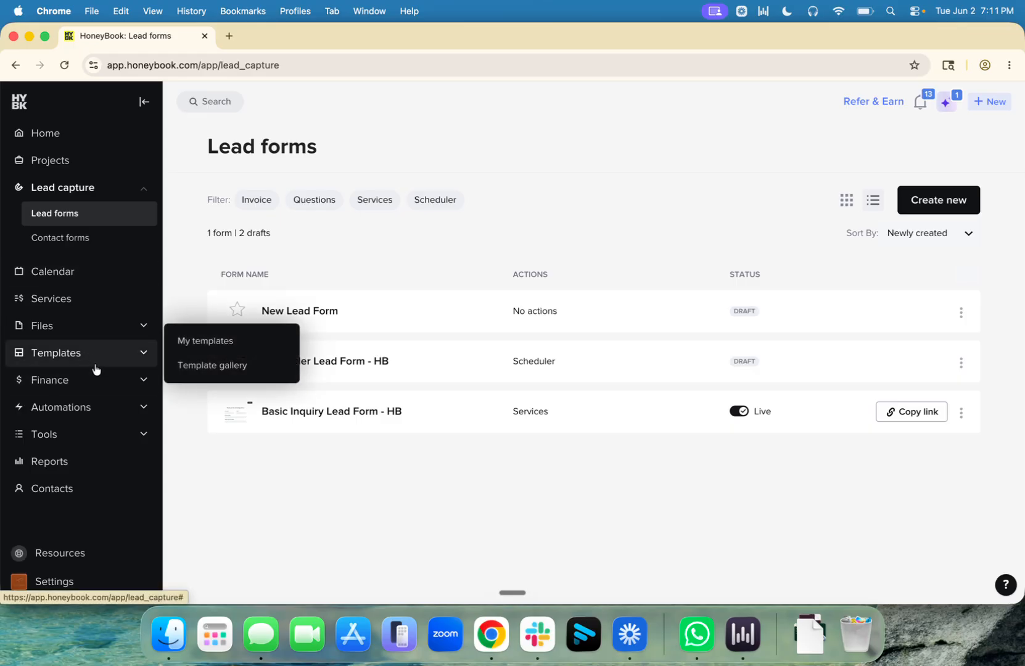
pyautogui.click(200, 342)
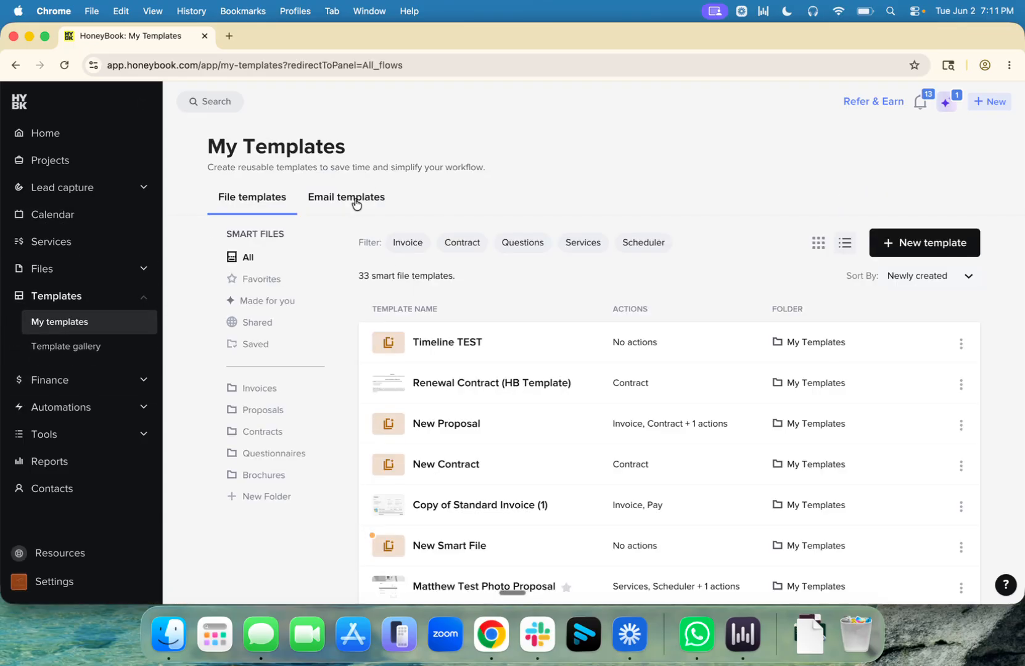
pyautogui.click(354, 200)
pyautogui.click(929, 259)
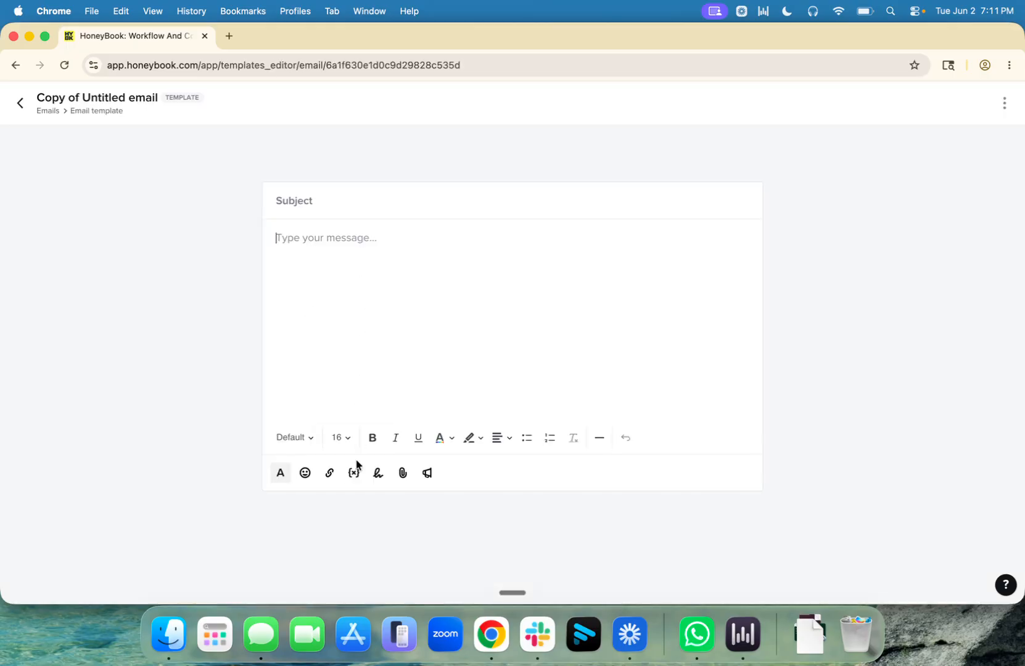
# Step: Write the message body with the {Allergies} smart field and 'we have taken note of that'
pyautogui.write('I see you li')
pyautogui.press('BackSpace')
pyautogui.write('c to')
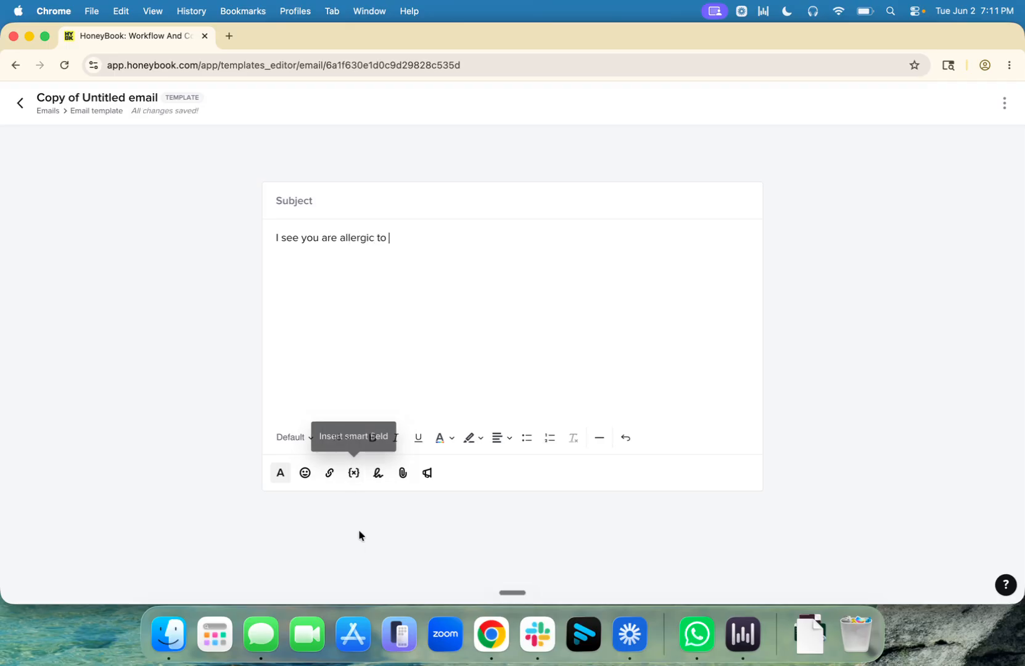
pyautogui.click(354, 473)
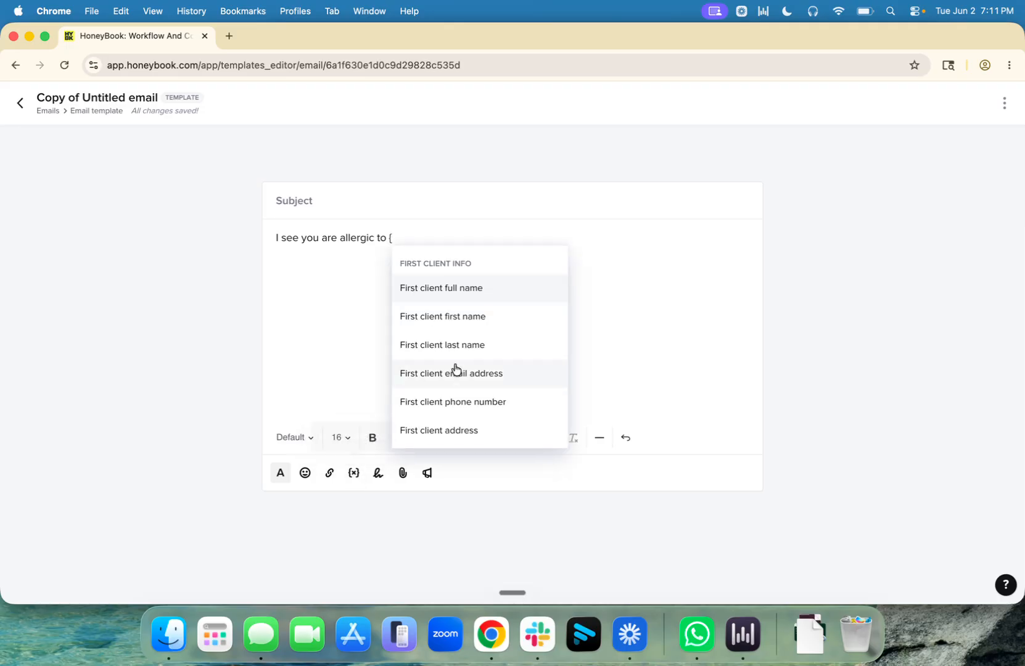
pyautogui.scroll(-6, 485, 313)
pyautogui.scroll(-10, 489, 314)
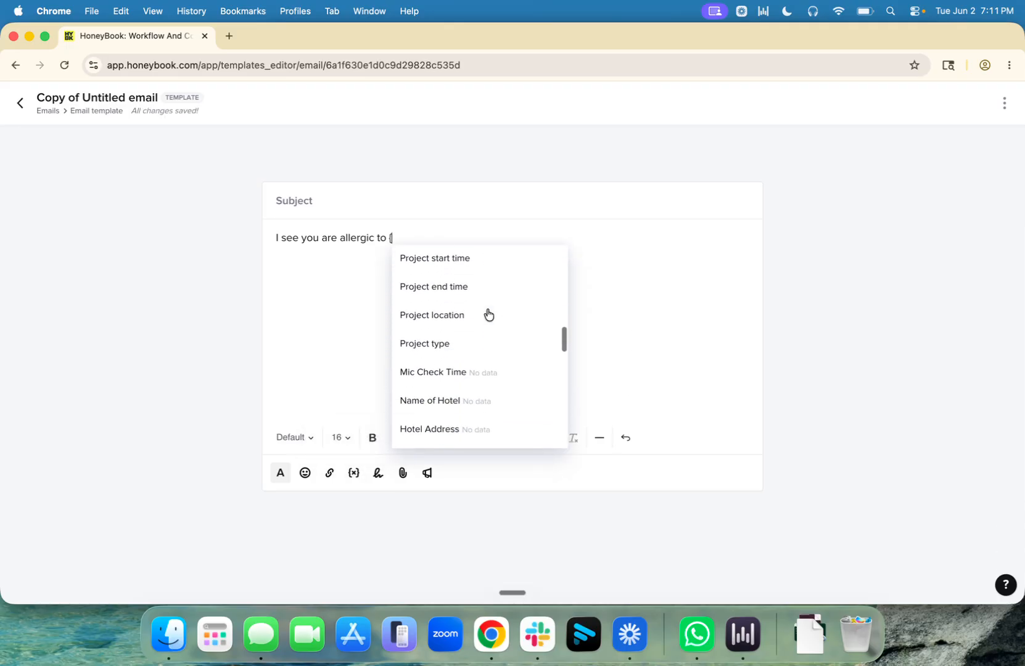
pyautogui.click(433, 329)
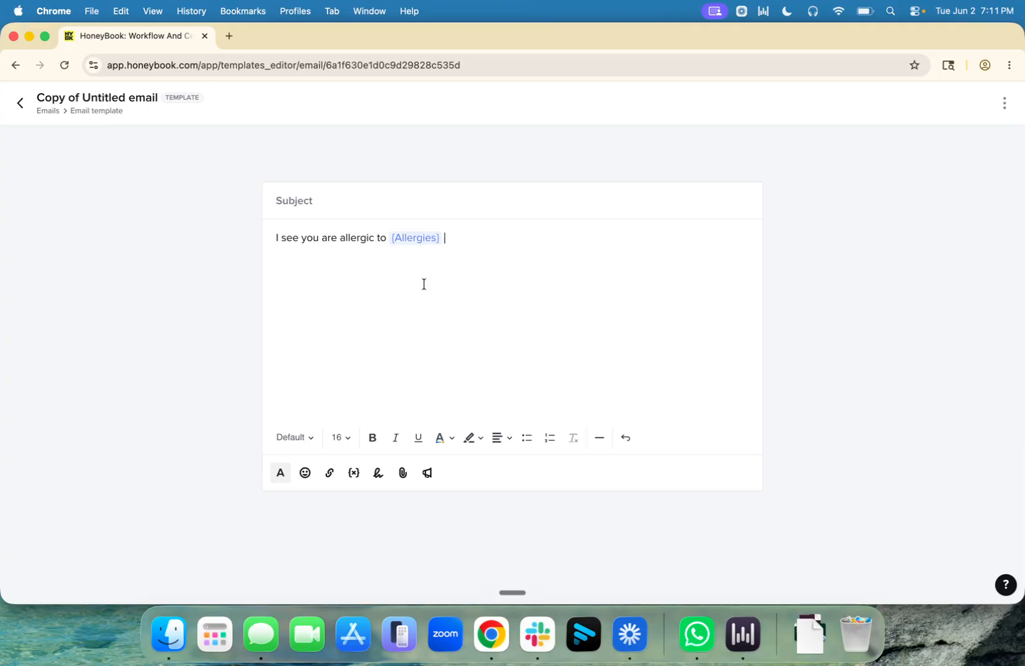
pyautogui.write('- we have taken note of that and will blah blah blah.')
# Step: Return to Lead forms and open the New Lead Form for editing
pyautogui.click(21, 103)
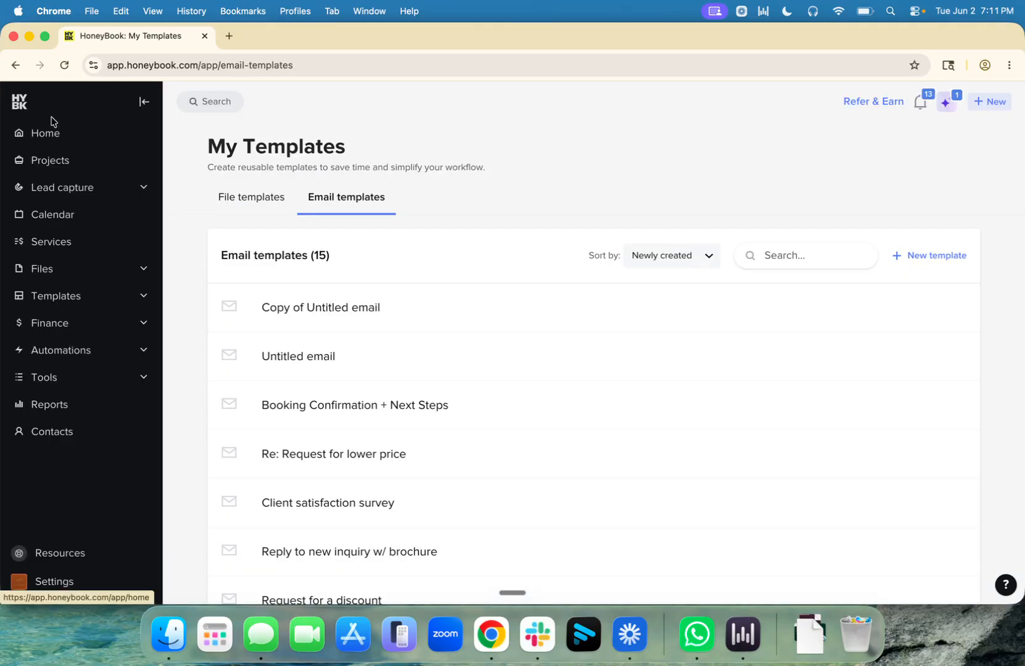
pyautogui.moveTo(102, 192)
pyautogui.click(187, 178)
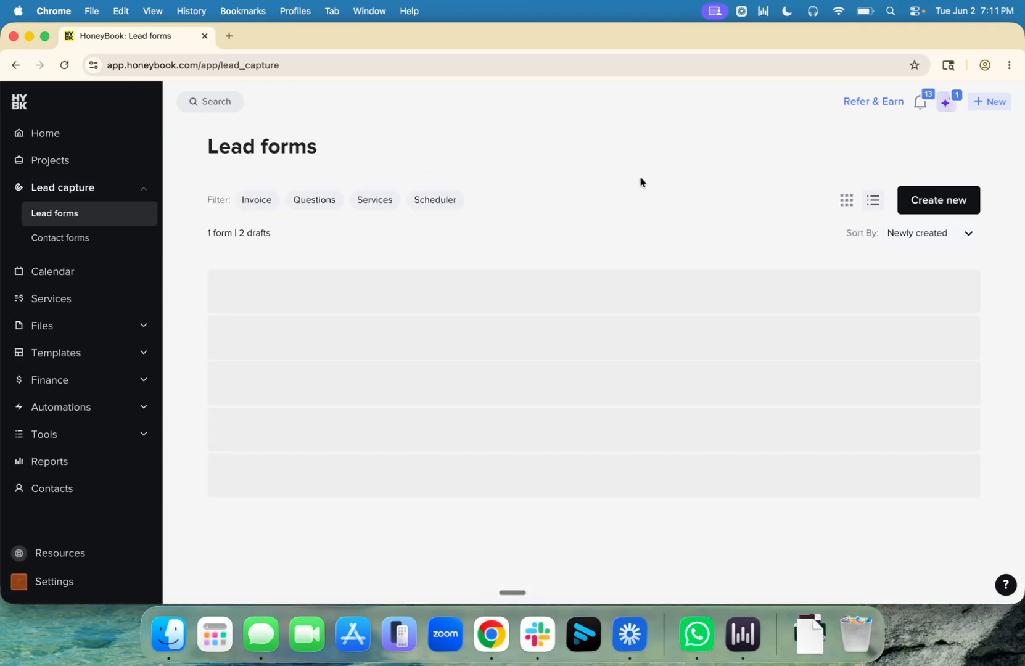
pyautogui.click(343, 311)
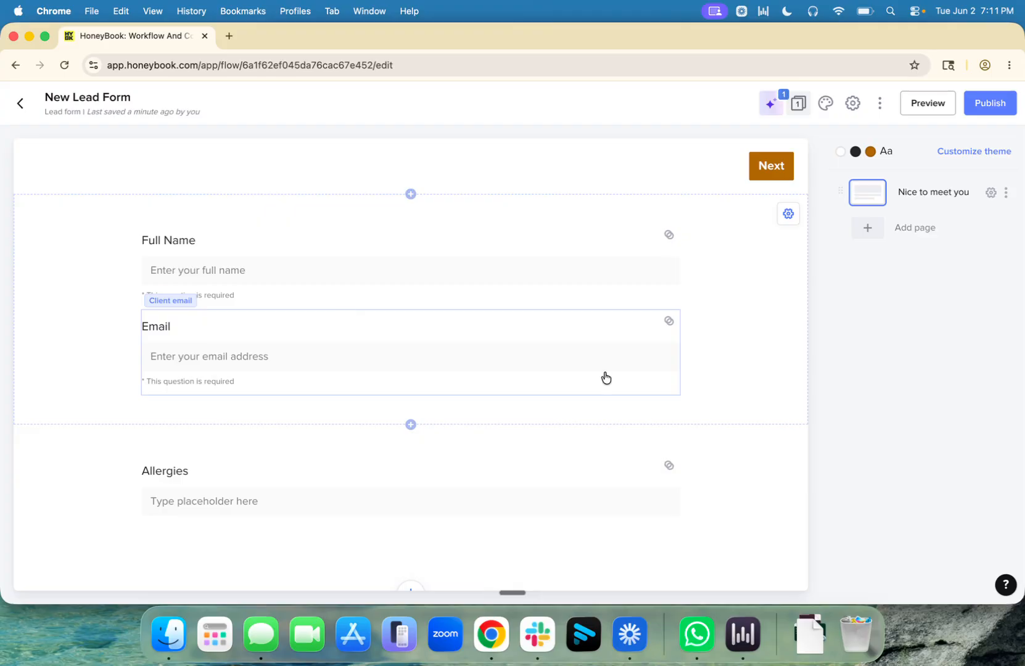
# Step: Add a Scheduler block below Allergies using the 30-minute Consultation call session
pyautogui.scroll(-3, 750, 355)
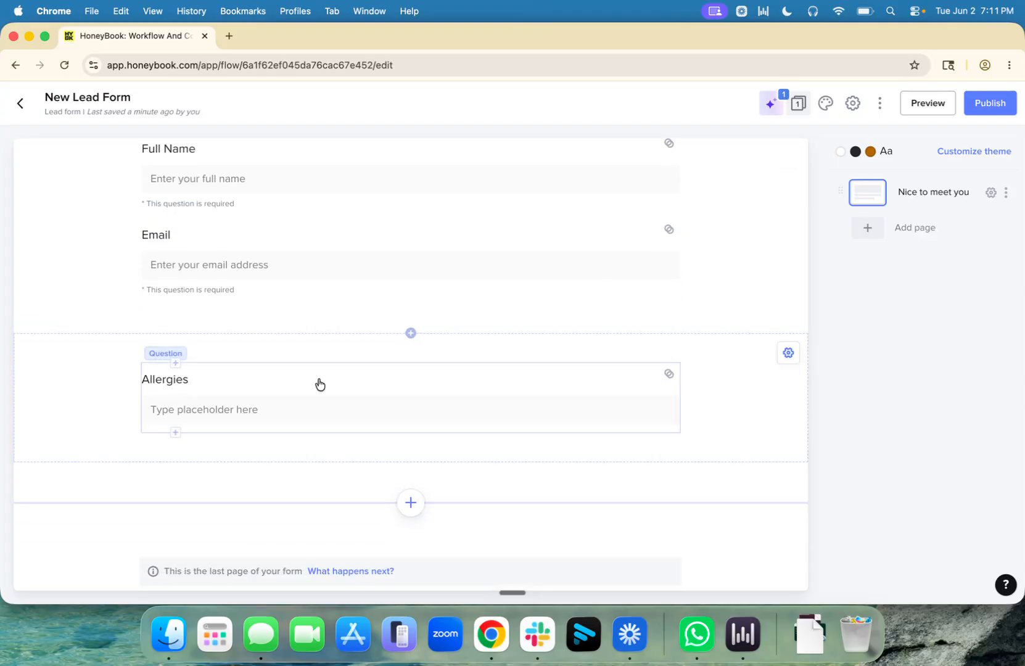
pyautogui.click(410, 502)
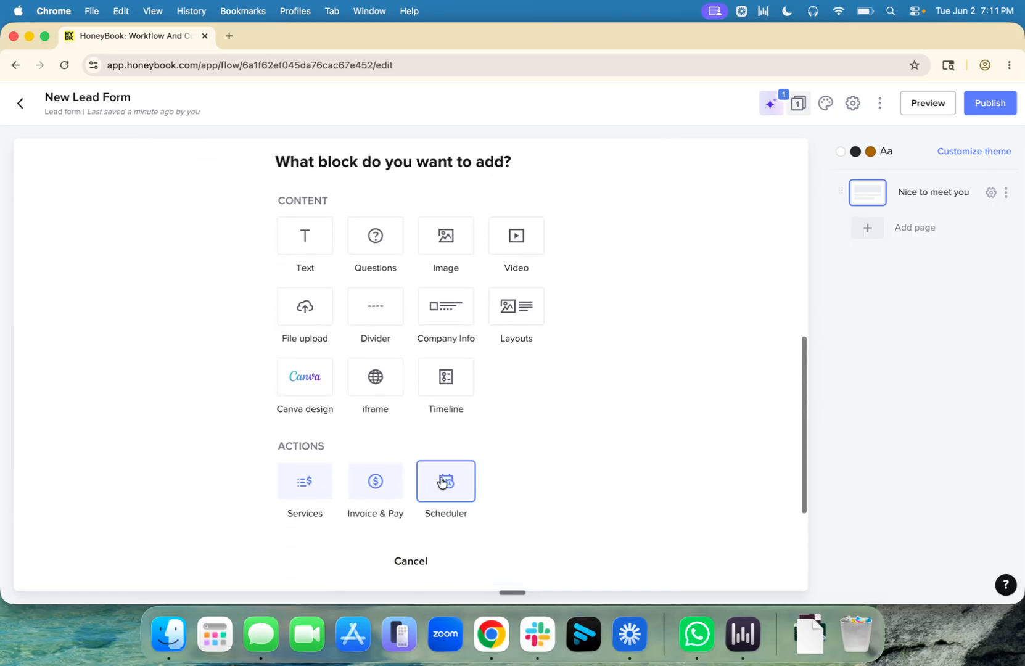
pyautogui.click(437, 480)
pyautogui.click(872, 244)
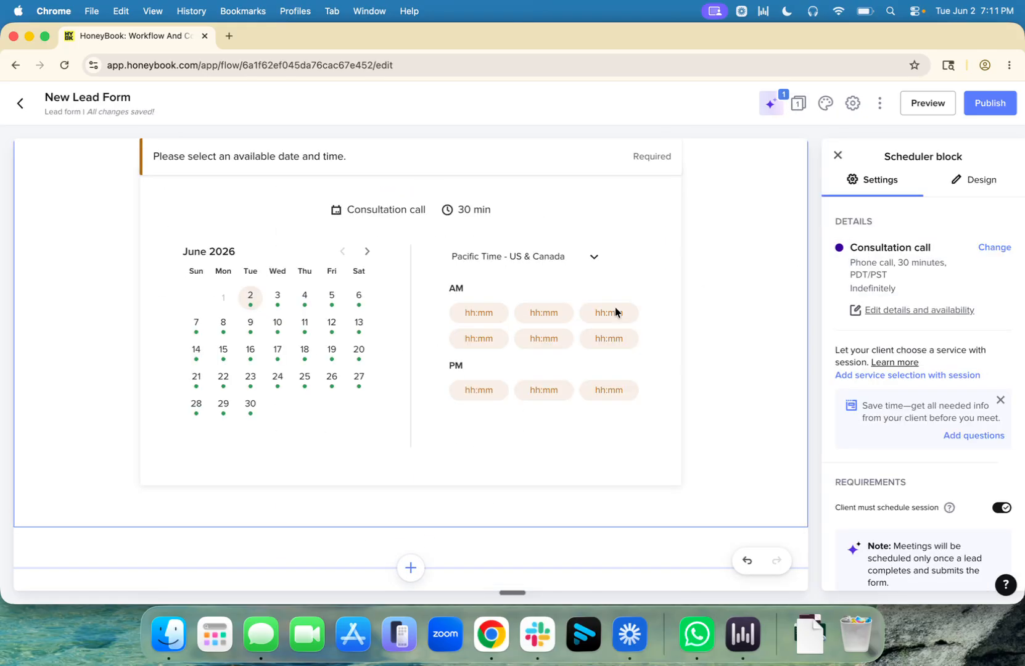
pyautogui.click(838, 155)
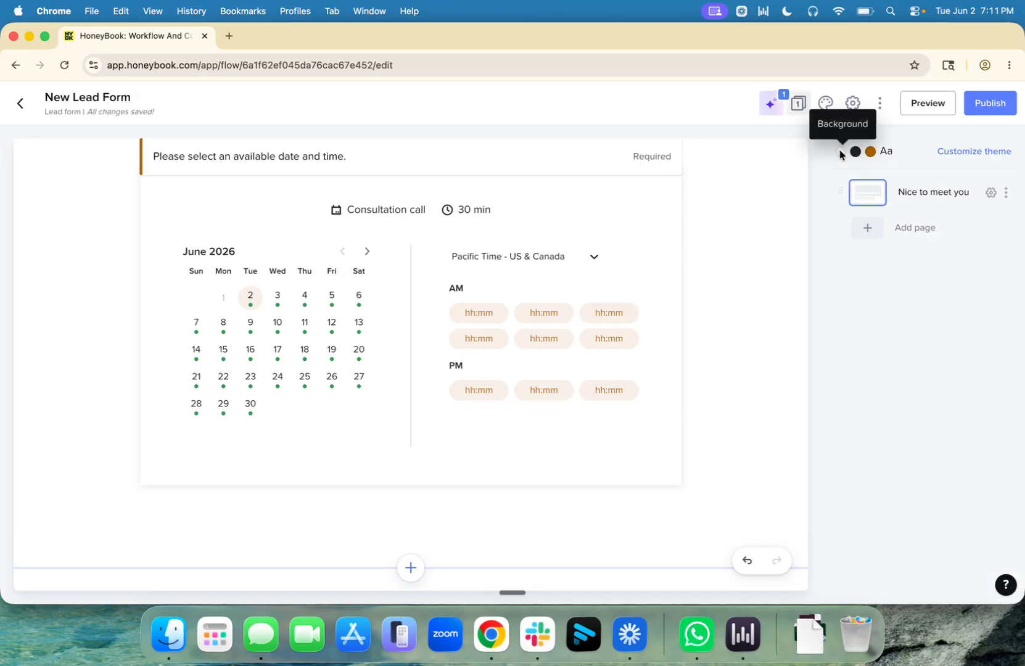
pyautogui.scroll(3, 808, 252)
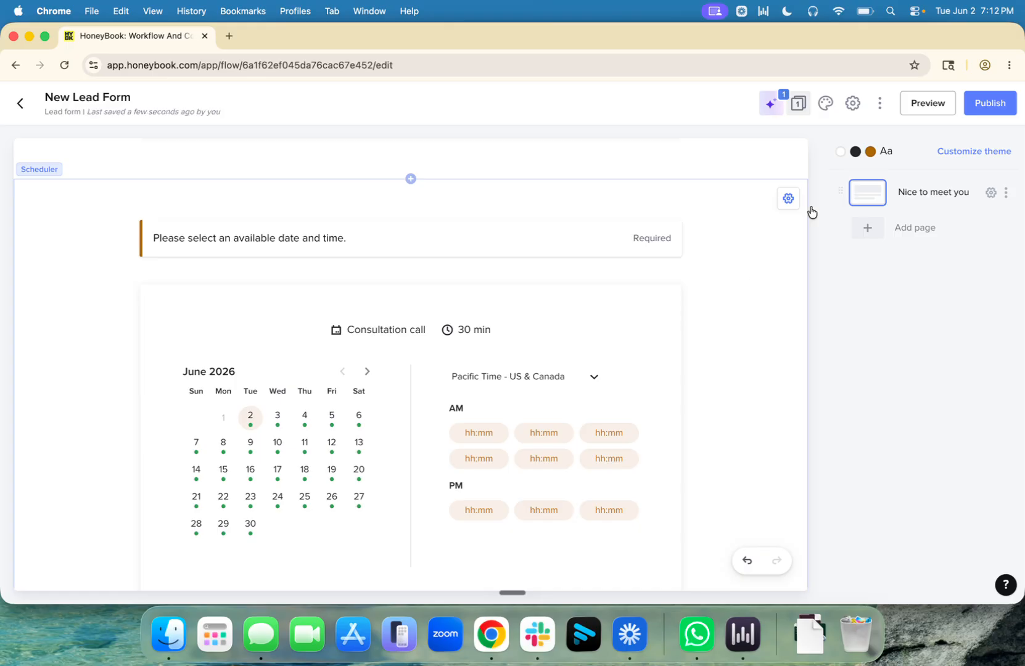
pyautogui.click(853, 105)
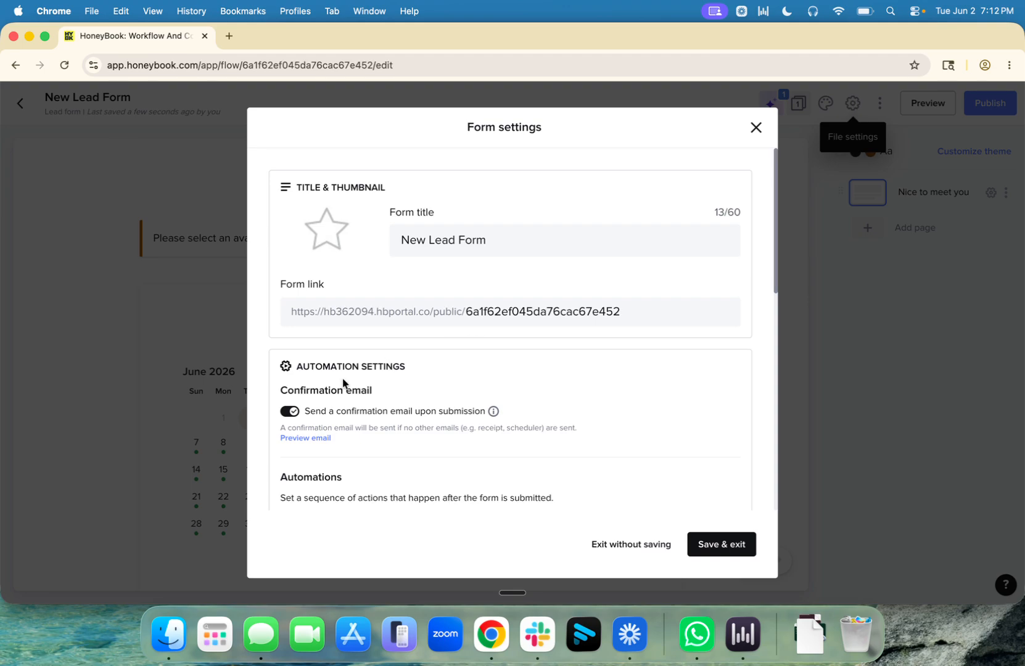
pyautogui.scroll(-5, 343, 382)
pyautogui.scroll(-5, 343, 383)
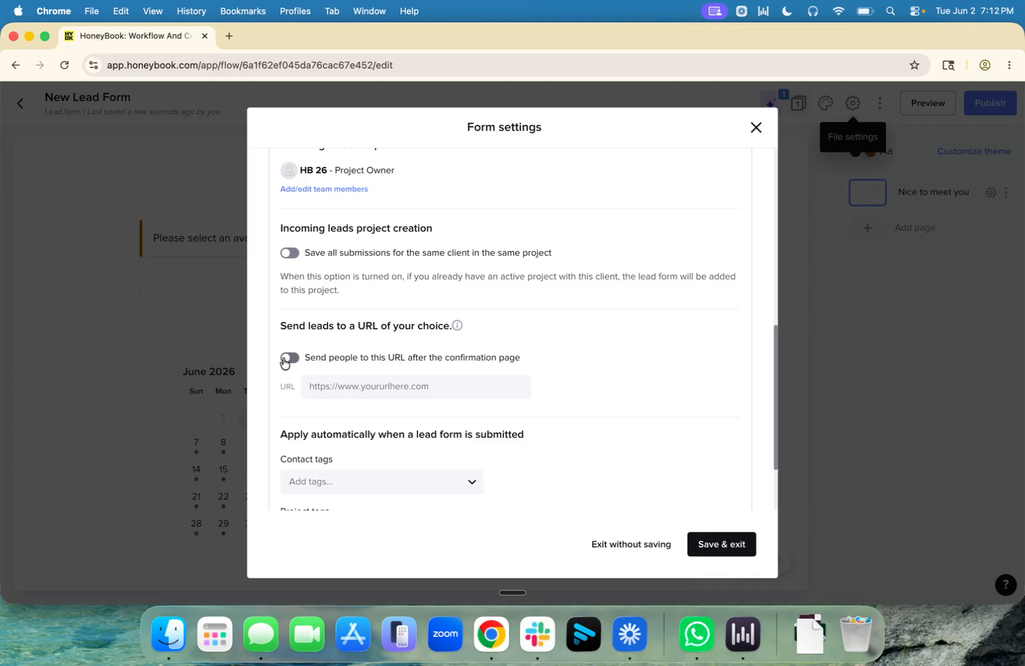
pyautogui.click(735, 545)
pyautogui.scroll(10, 766, 360)
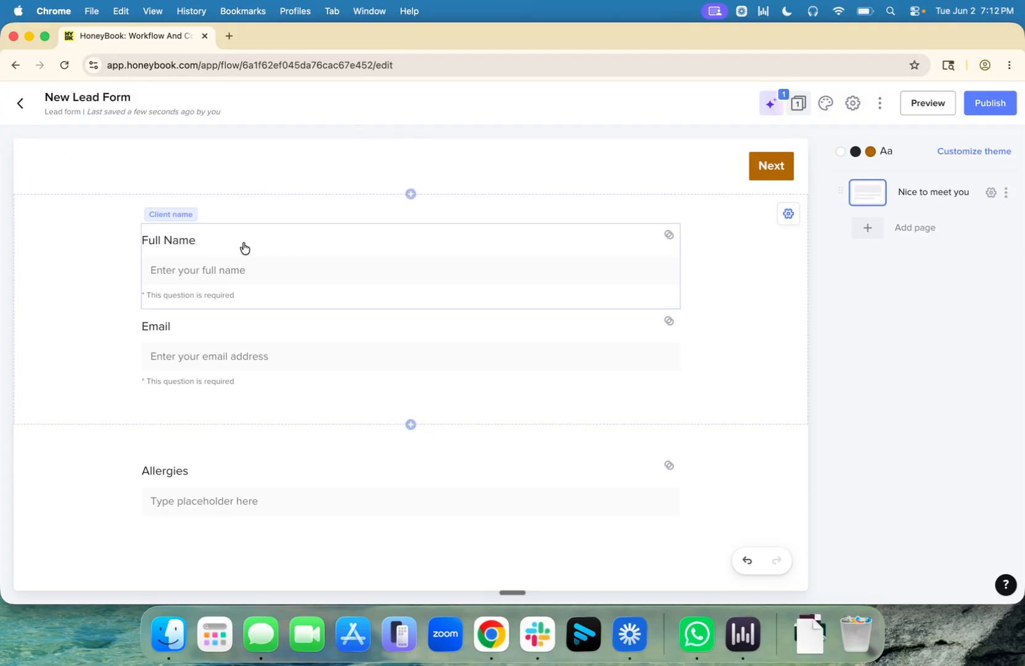
# Step: Open thefinerpoints.co in a new tab and go to BOOK A CALL's HoneyBook form
pyautogui.click(229, 36)
pyautogui.write('t')
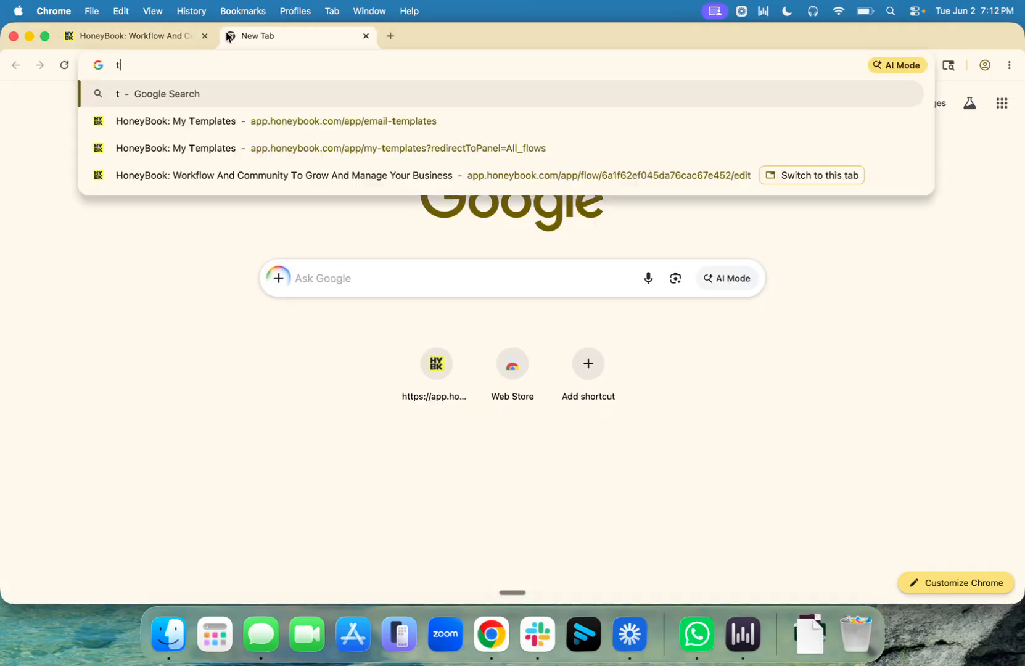
pyautogui.write('hefinerpoints.co')
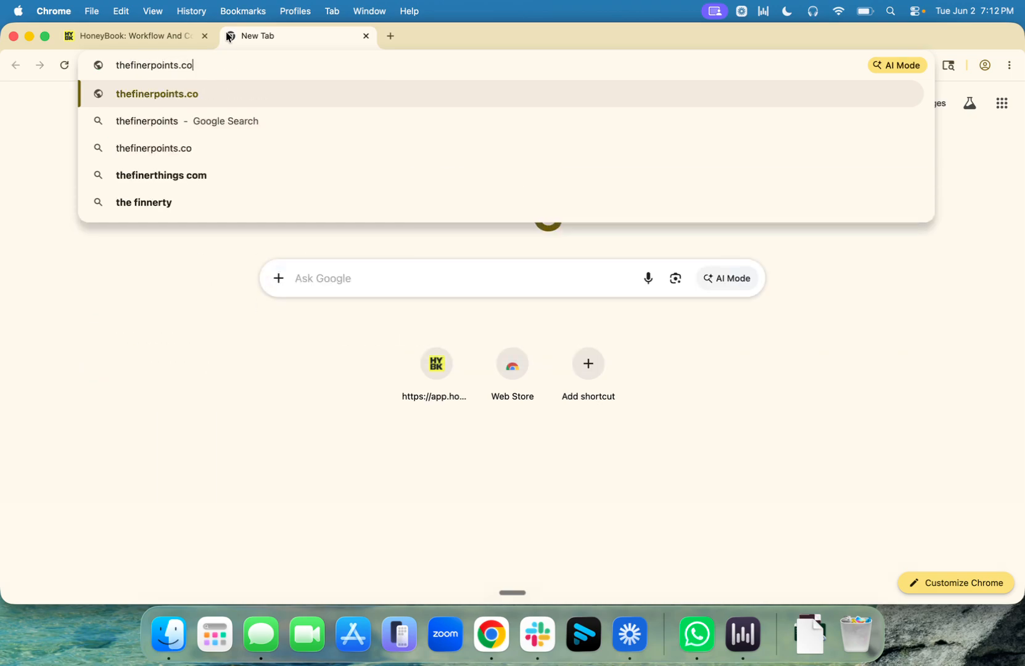
pyautogui.press('Return')
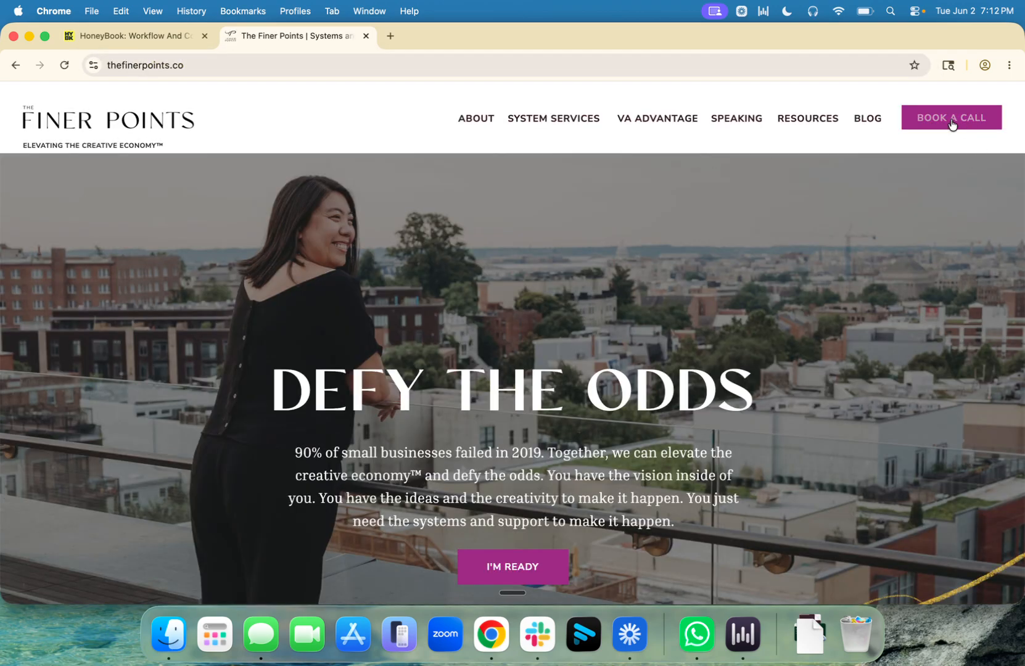
pyautogui.click(952, 123)
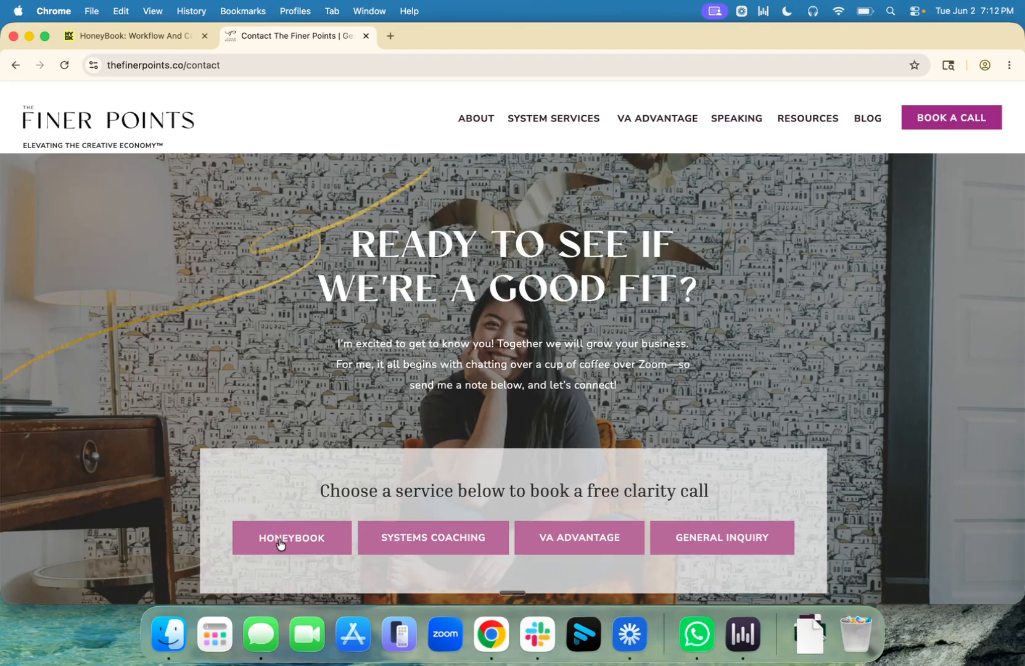
pyautogui.click(292, 538)
pyautogui.scroll(-5, 433, 416)
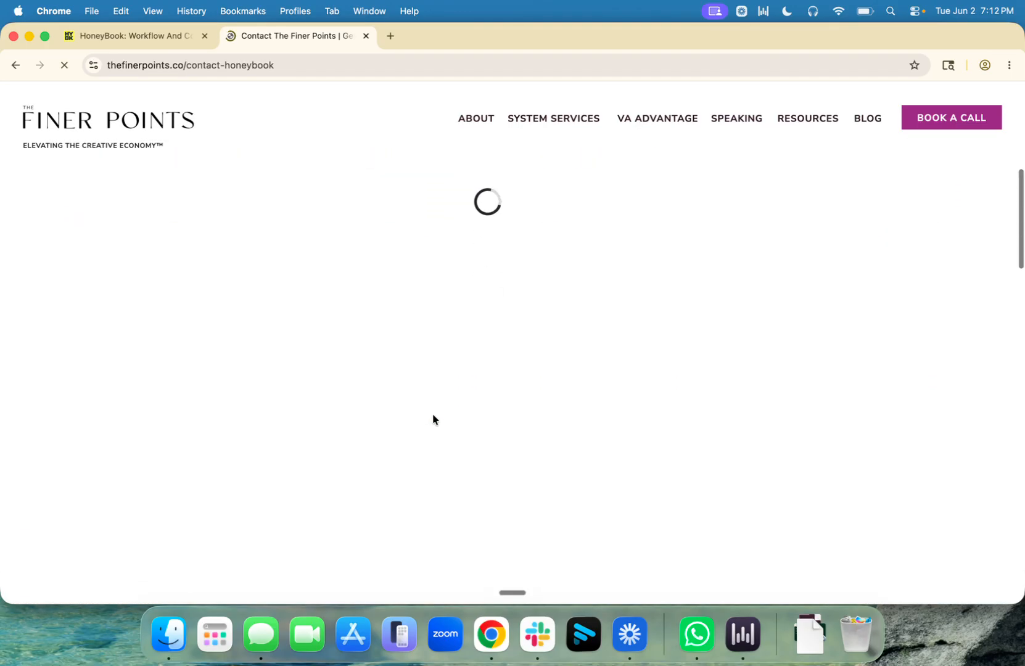
pyautogui.scroll(-3, 496, 343)
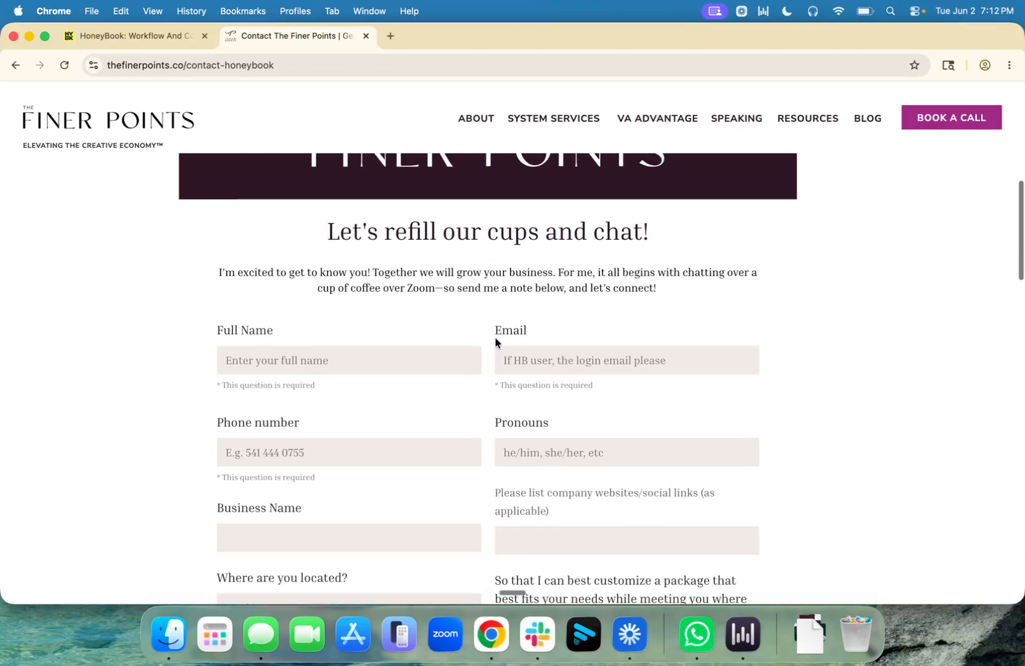
# Step: Enter a test name, a test e-mail, phone number and pronouns 'She'
pyautogui.click(337, 316)
pyautogui.write('HoneyBook Test')
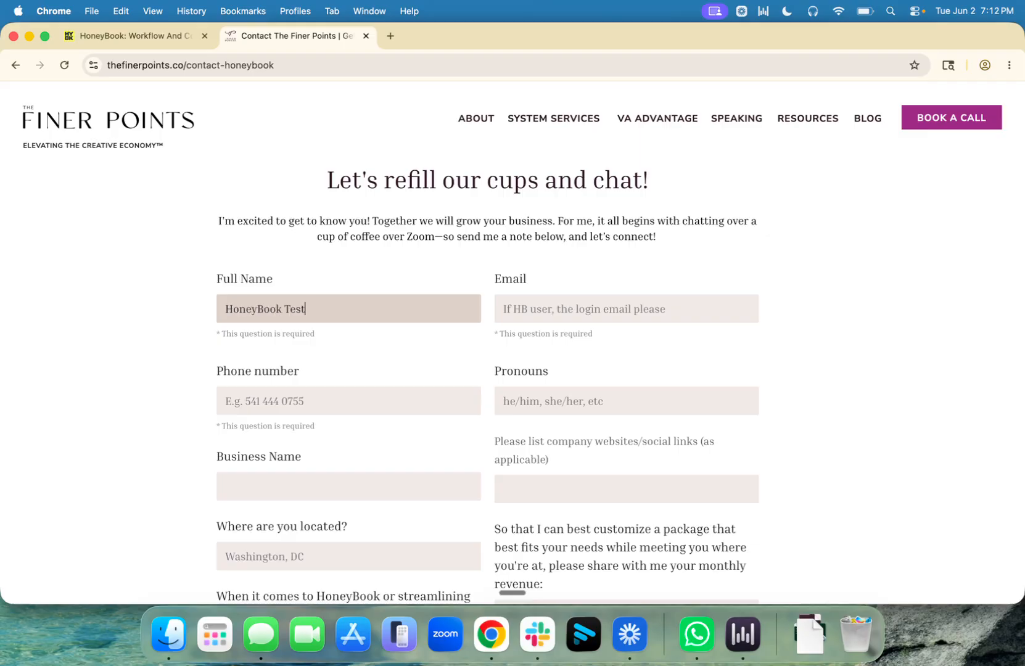
pyautogui.press('Tab')
pyautogui.write('test@')
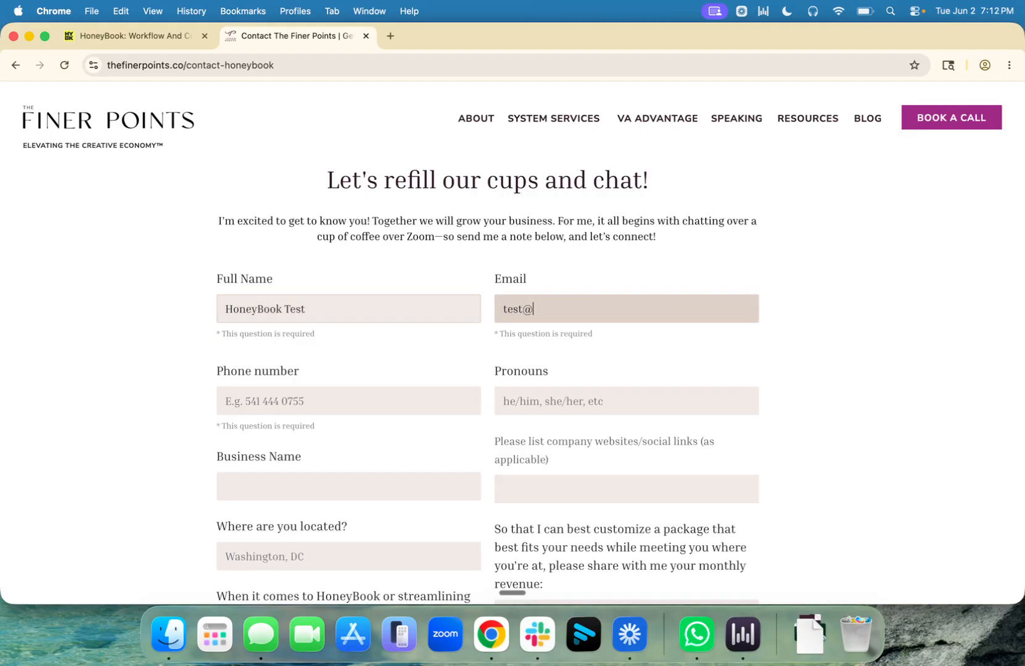
pyautogui.write('test.com')
pyautogui.press('Tab')
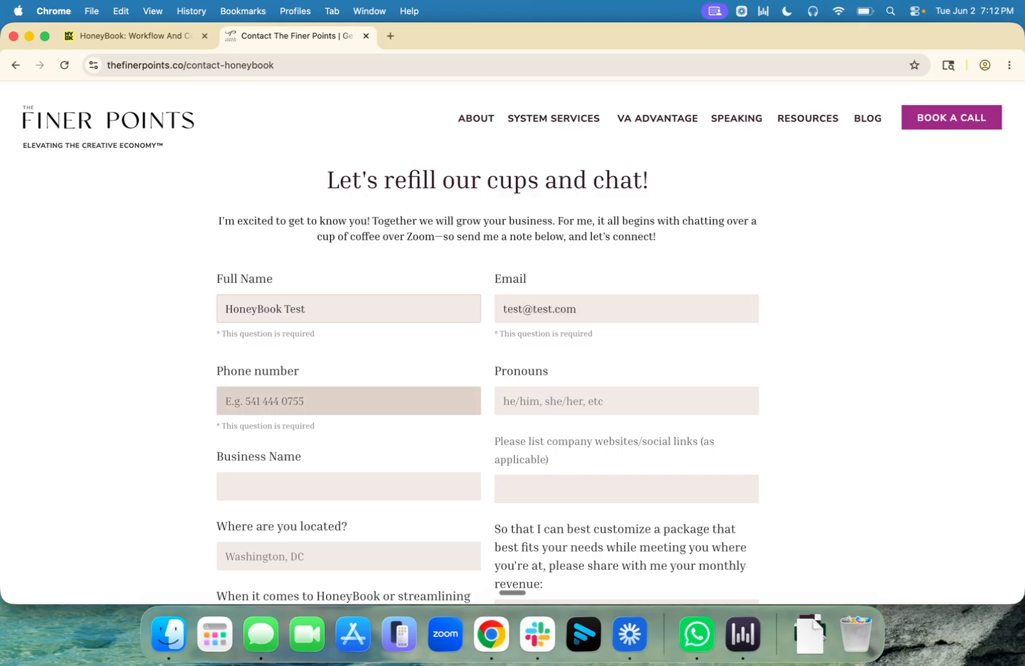
pyautogui.write('1234567891')
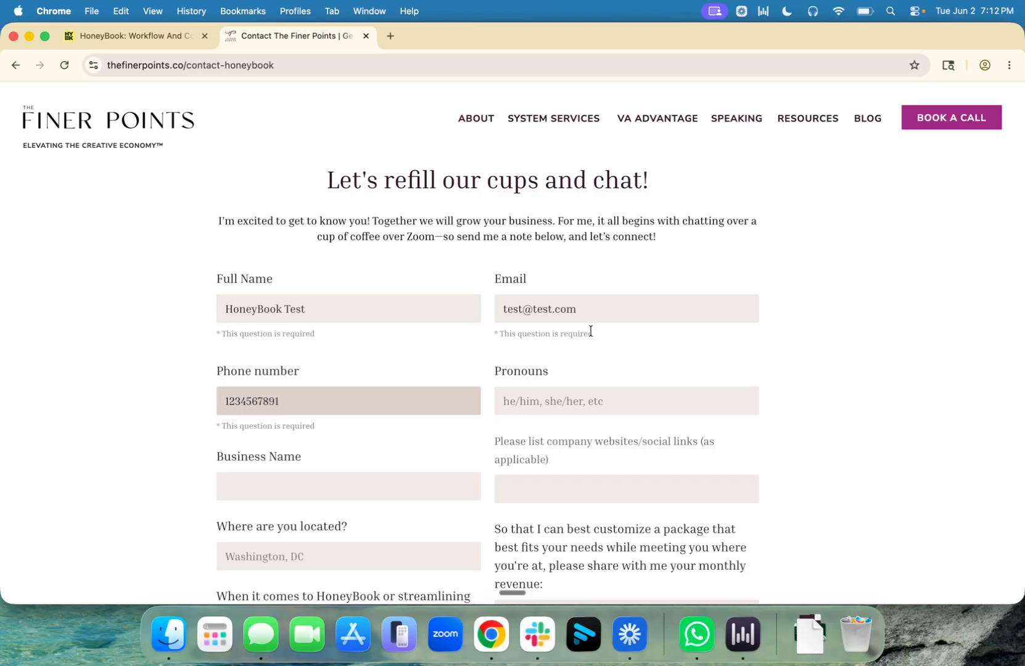
pyautogui.click(560, 408)
pyautogui.write('She')
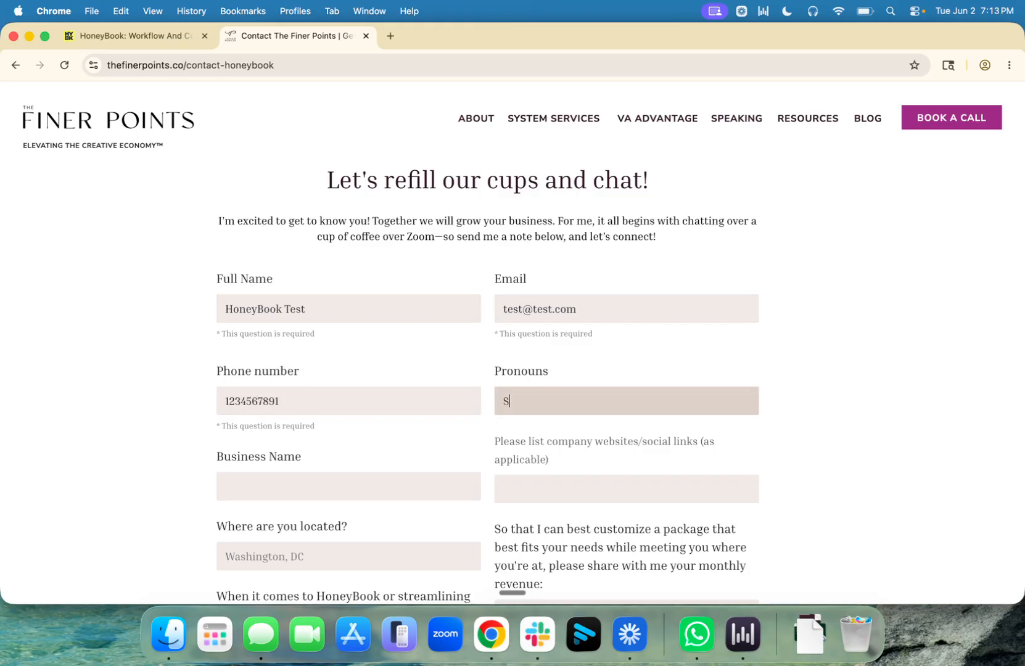
# Step: Fill in business name 'HoneyBook Test' and location 'Washington, DC'
pyautogui.scroll(-3, 397, 394)
pyautogui.click(311, 306)
pyautogui.write('HoneyBook Tes')
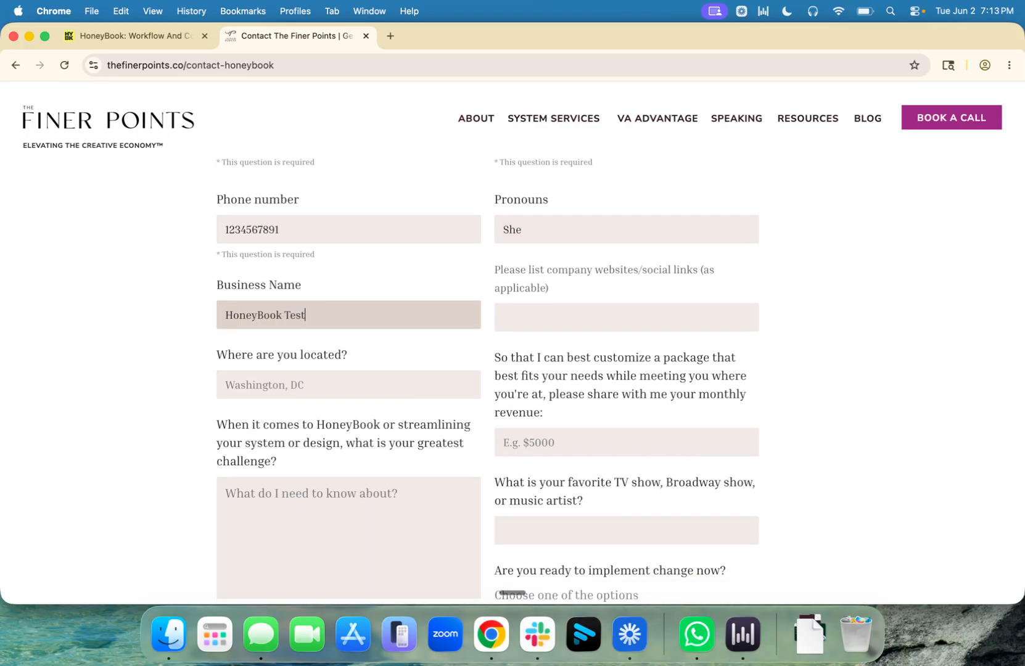
pyautogui.write('t')
pyautogui.press('Tab')
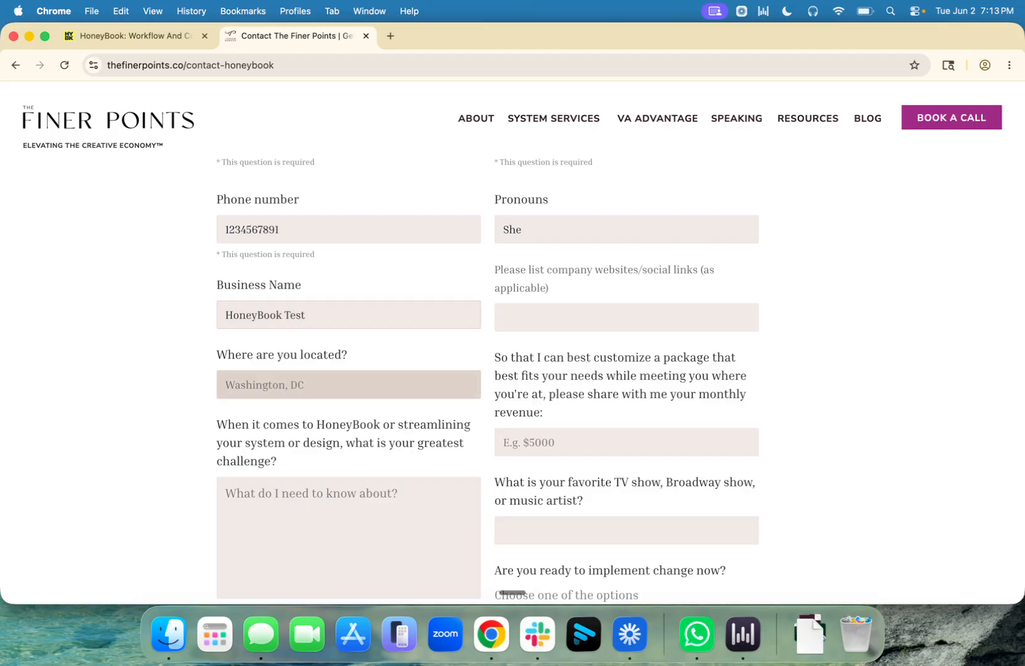
pyautogui.write('Washington, DC')
# Step: Answer revenue 10000, favorite show Hamilton, 'Yes, ready!', and challenge 'This is a test.'
pyautogui.scroll(-3, 400, 333)
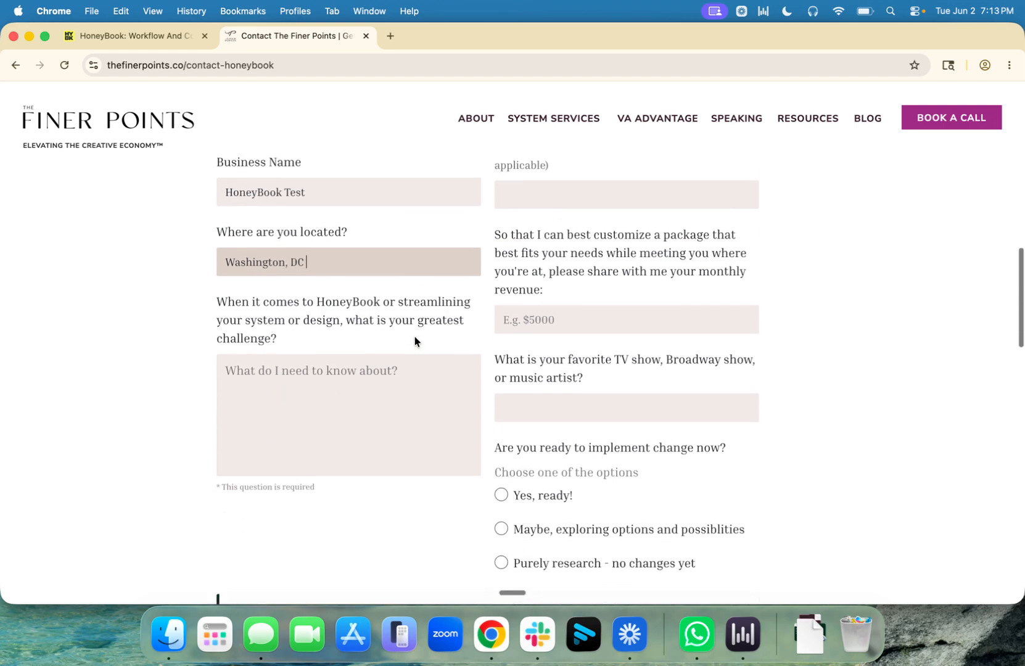
pyautogui.click(371, 348)
pyautogui.click(599, 280)
pyautogui.write('10000')
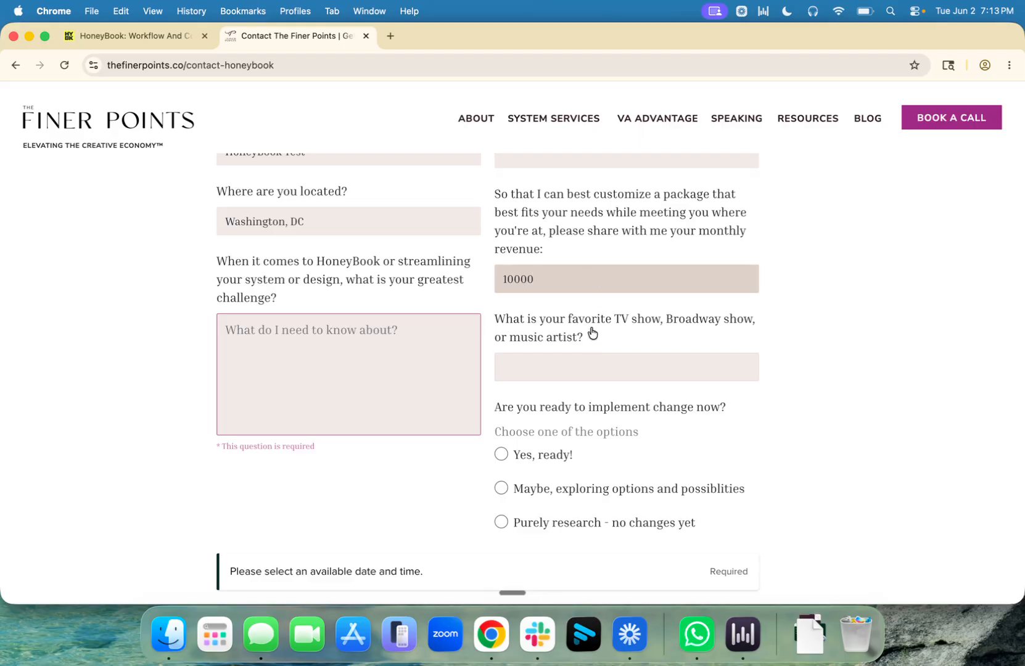
pyautogui.click(572, 364)
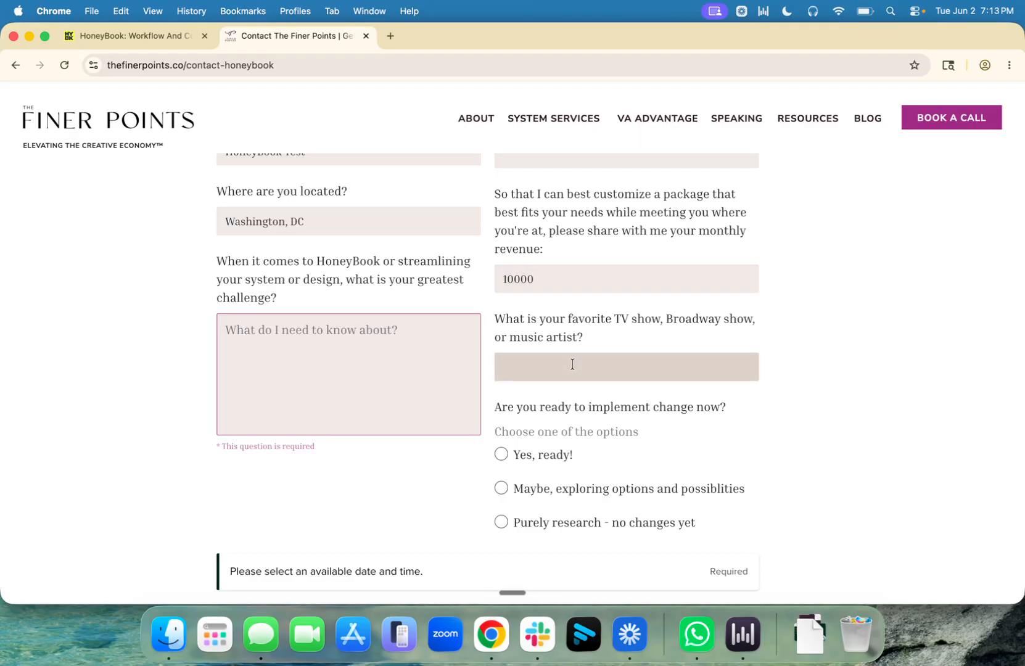
pyautogui.write('Hamilton')
pyautogui.click(515, 455)
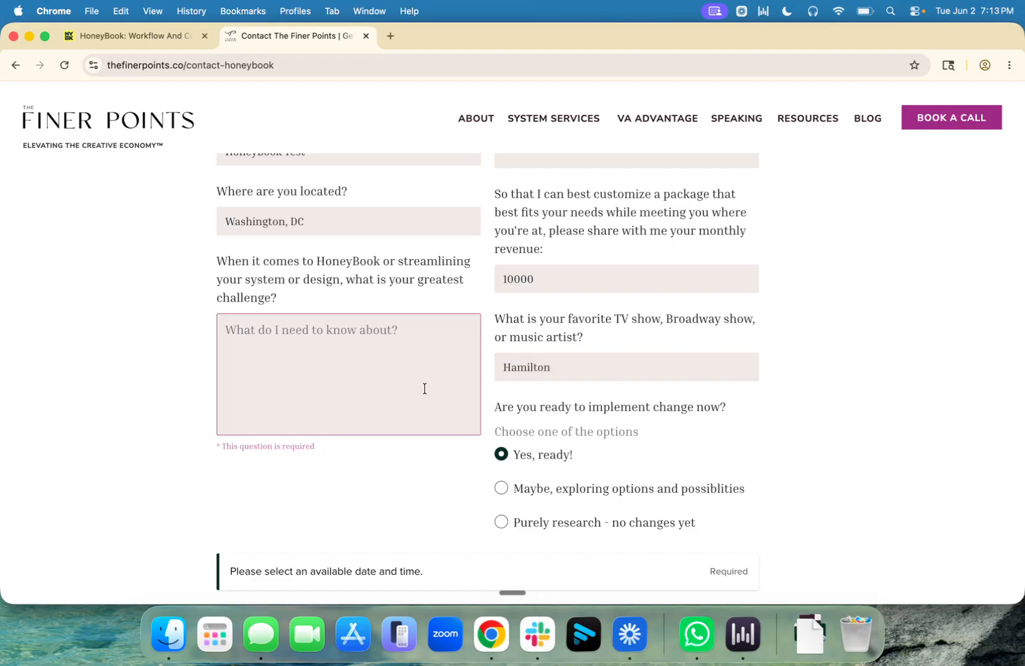
pyautogui.click(416, 384)
pyautogui.write('This is a test.')
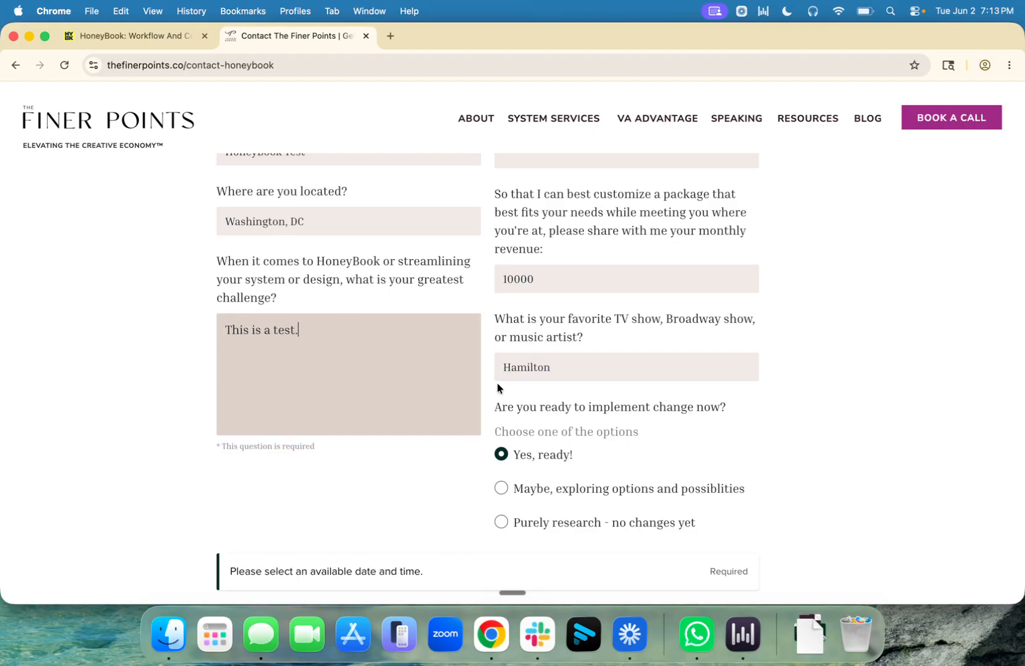
pyautogui.scroll(-5, 539, 374)
# Step: Book the Wed, Jun 3, 2026 4:45 PM slot, accept text messages, and submit
pyautogui.scroll(-5, 539, 375)
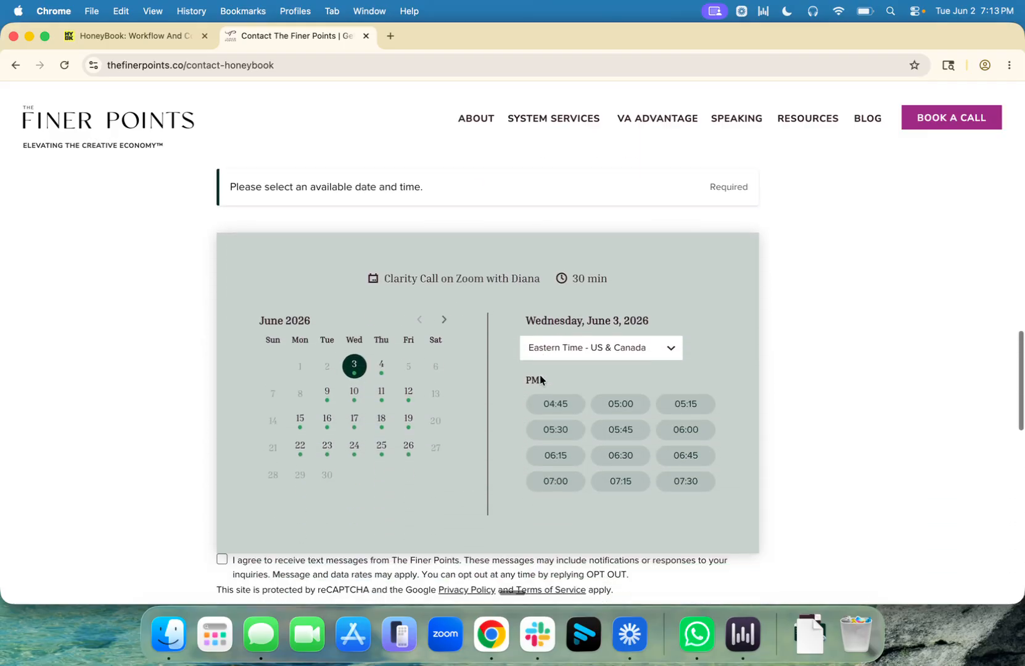
pyautogui.click(562, 407)
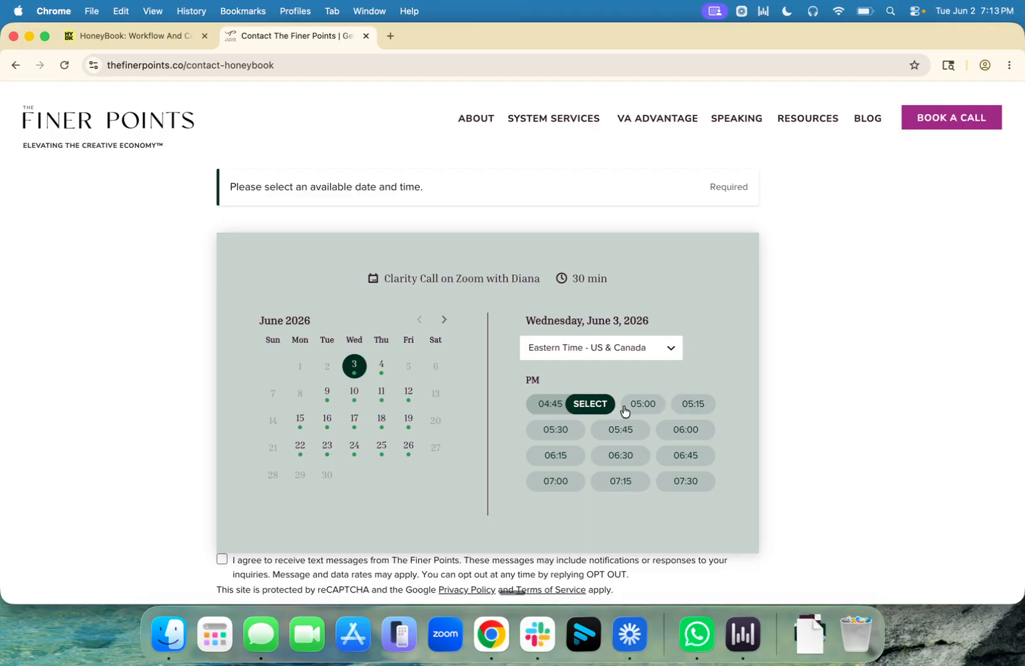
pyautogui.click(596, 407)
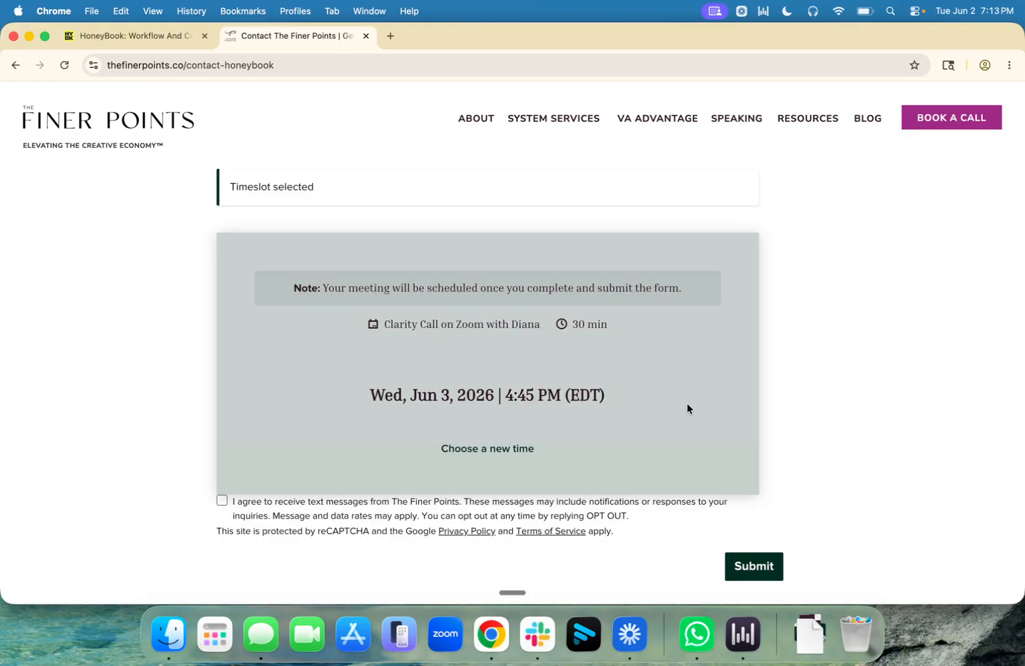
pyautogui.click(222, 500)
pyautogui.click(745, 570)
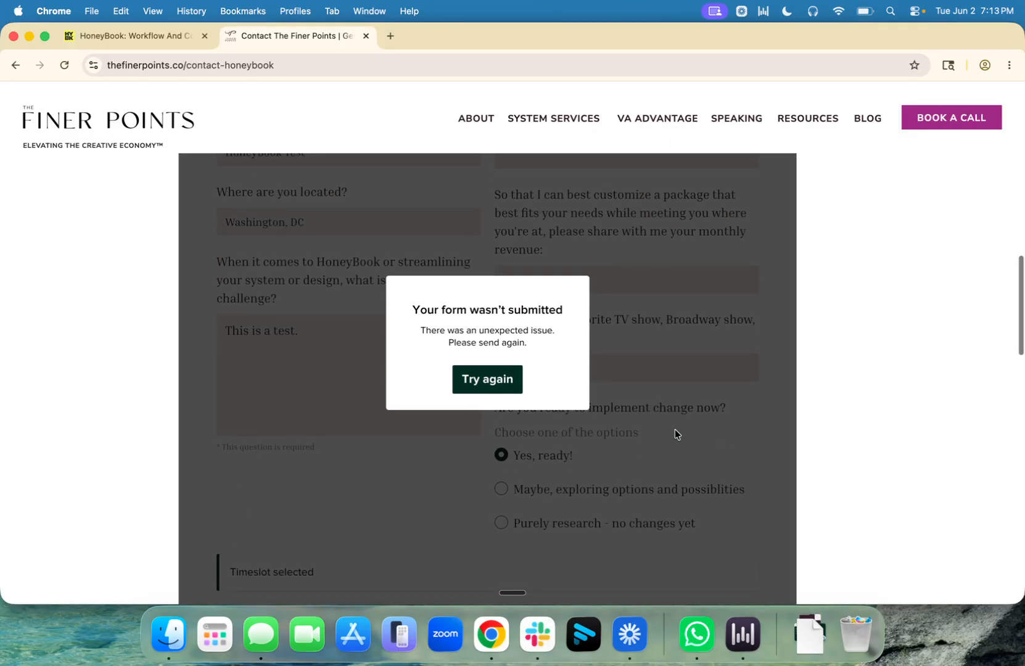
# Step: Dismiss the form-not-submitted error and clear the old test email from the Email field
pyautogui.click(498, 381)
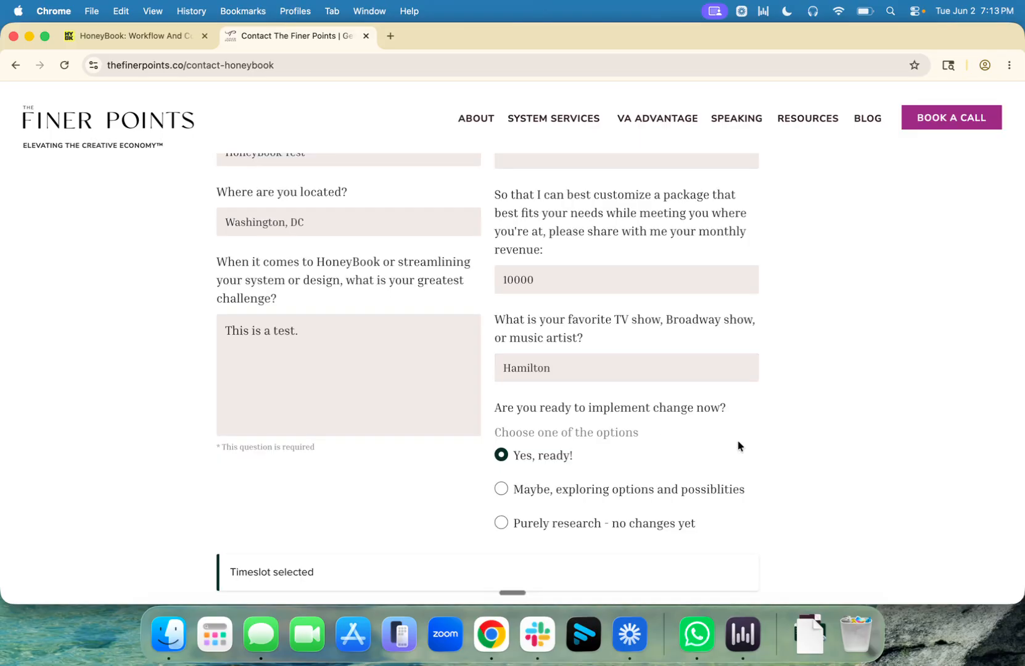
pyautogui.scroll(7, 740, 447)
pyautogui.scroll(-9, 801, 302)
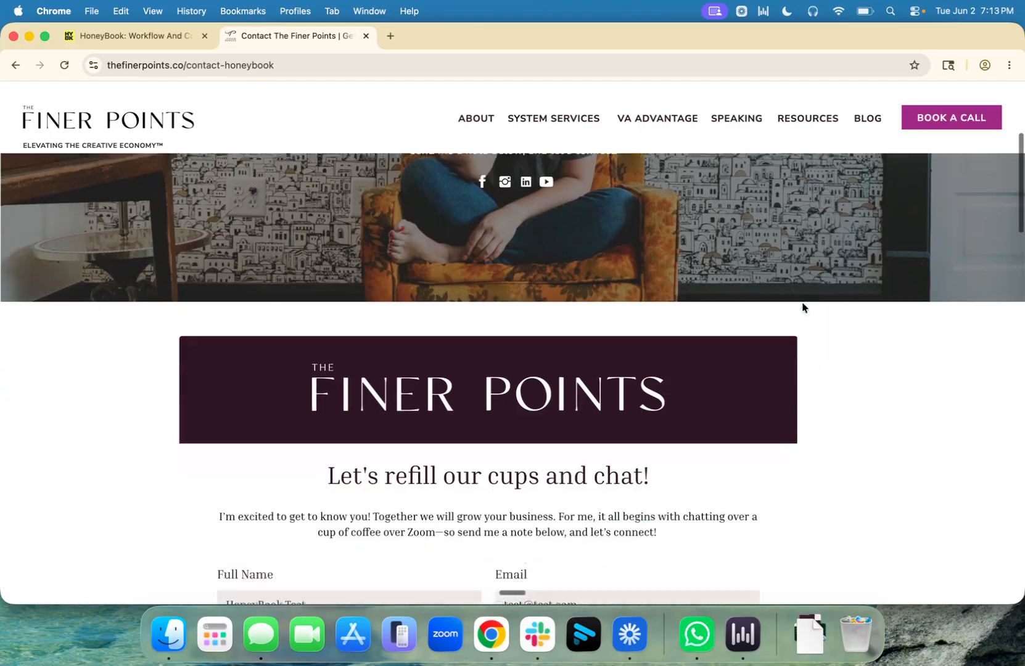
pyautogui.click(620, 267)
pyautogui.press('super+a')
pyautogui.press('BackSpace')
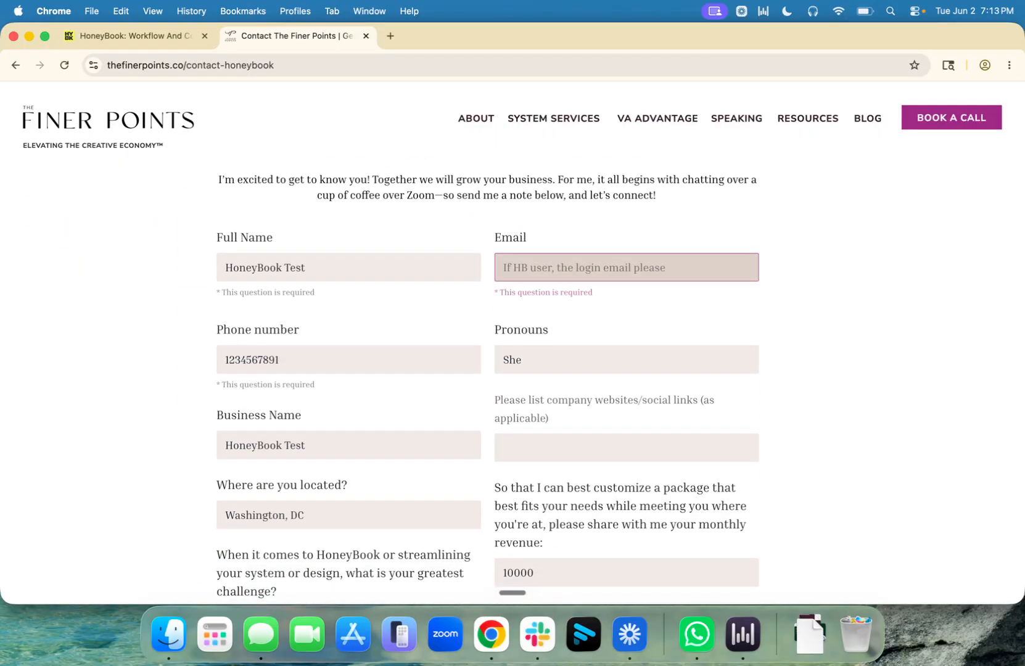
# Step: Replace the phone number with a new one and enter the new contact email address
pyautogui.doubleClick(315, 347)
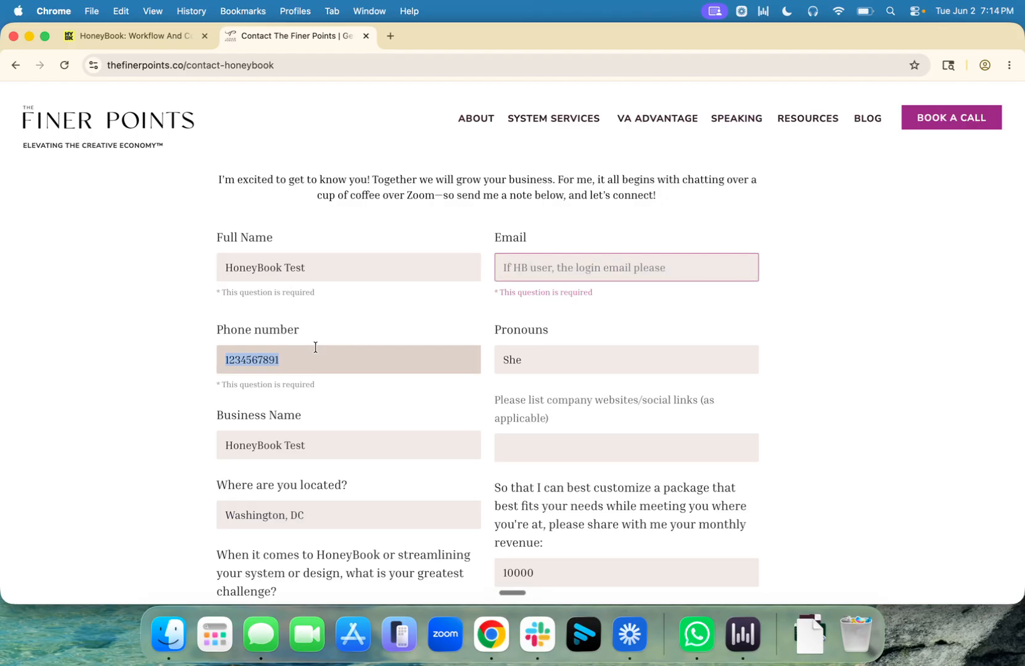
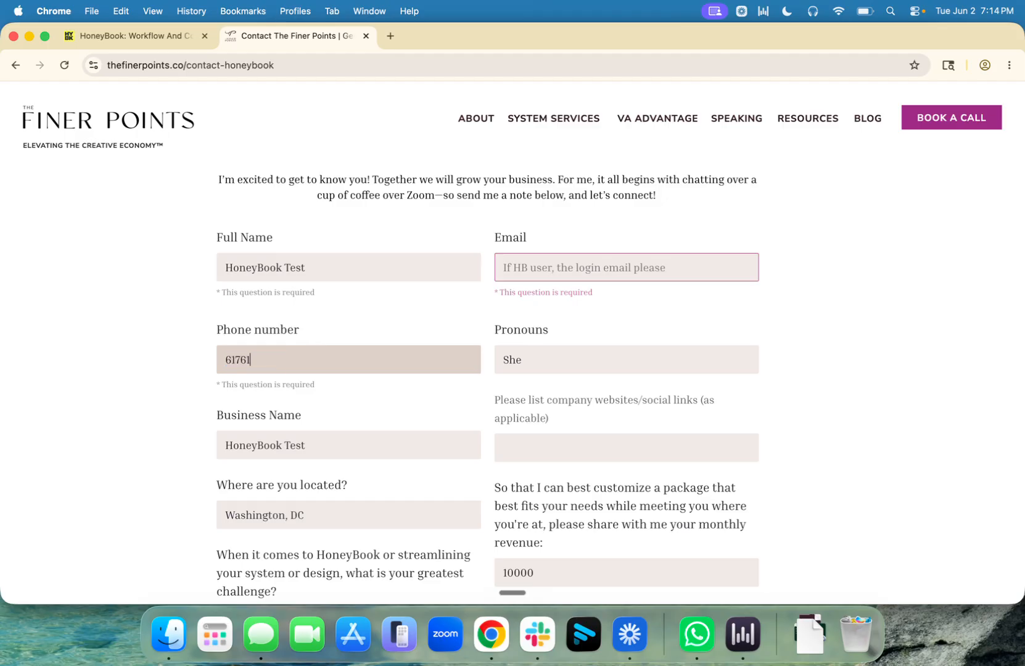
pyautogui.click(560, 268)
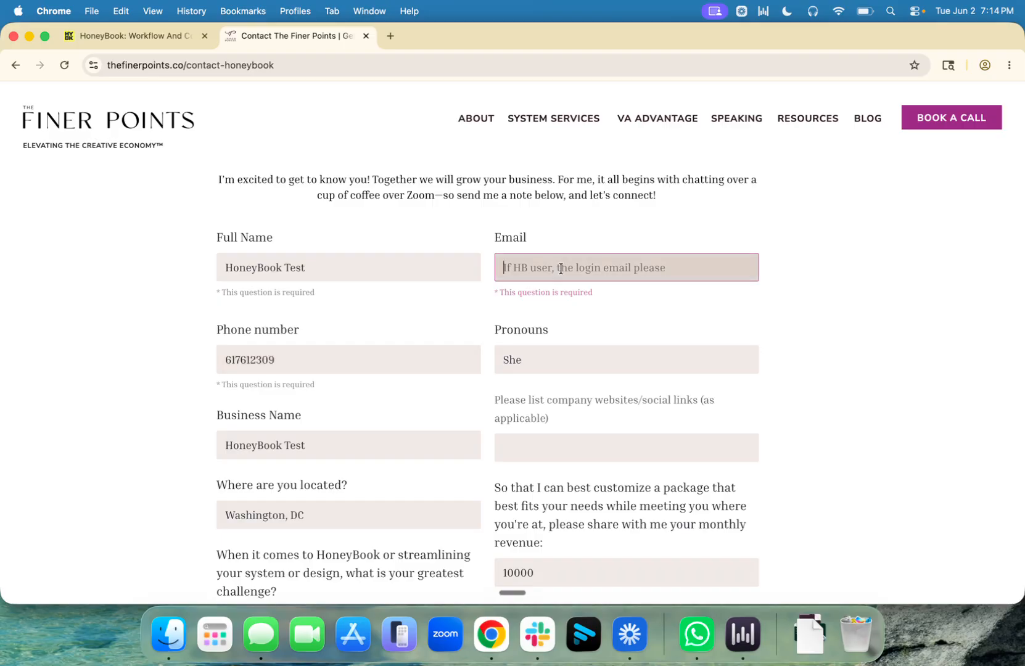
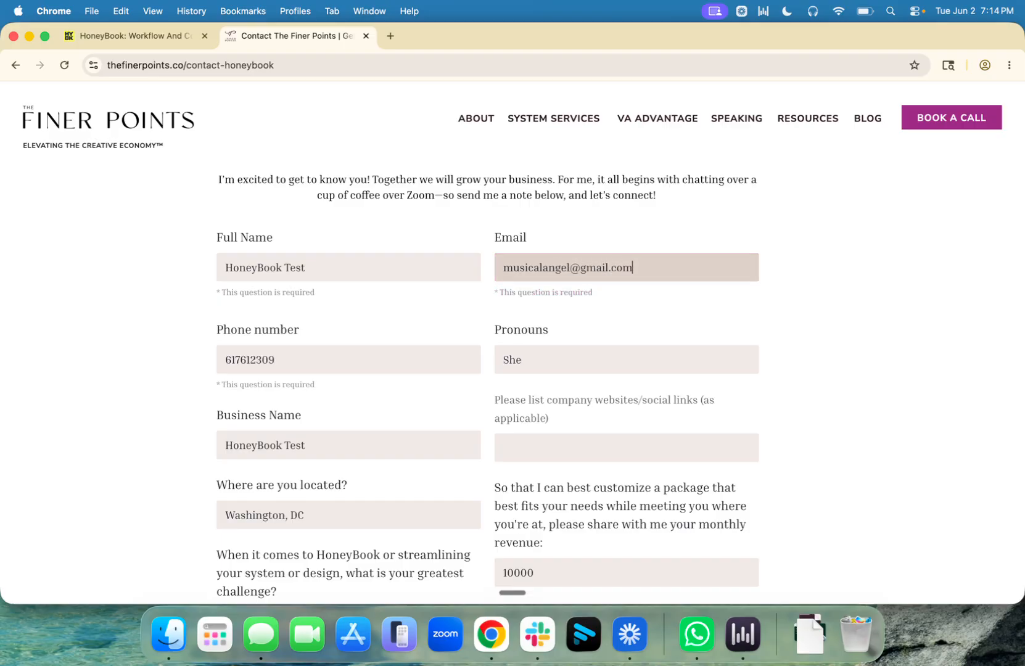
pyautogui.click(831, 321)
# Step: Resubmit The Finer Points form to book the call
pyautogui.scroll(-10, 832, 320)
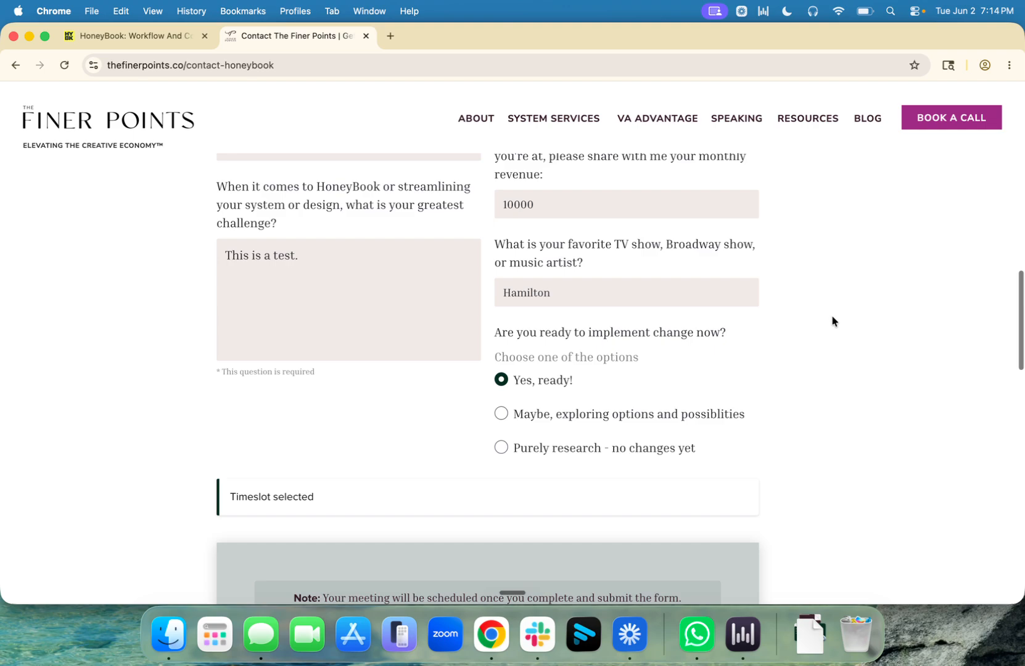
pyautogui.scroll(-2, 831, 320)
pyautogui.scroll(3, 831, 320)
pyautogui.scroll(-3, 810, 380)
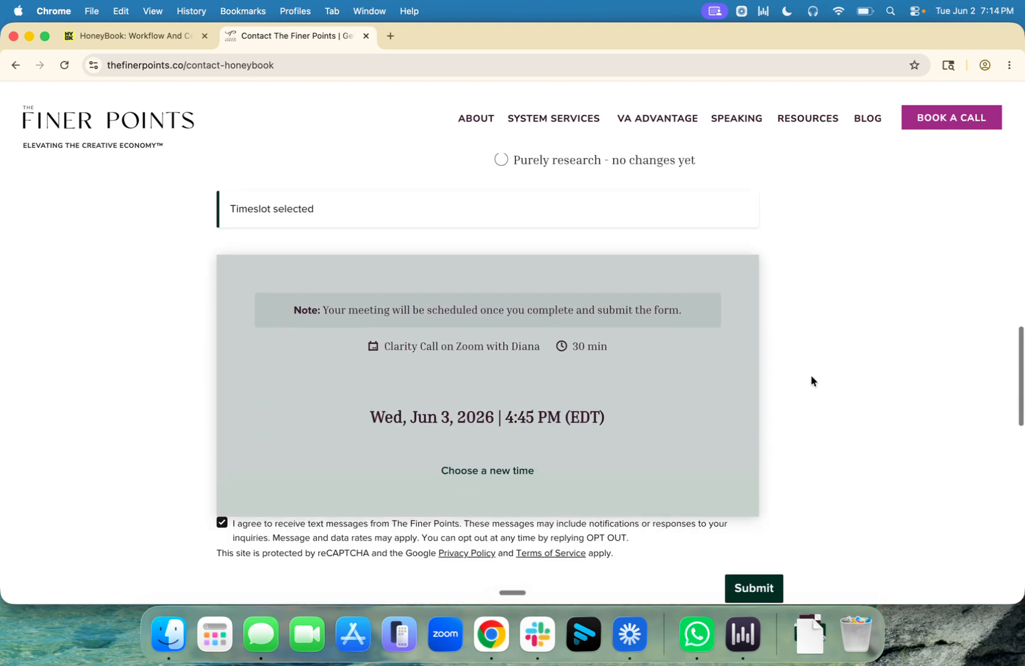
pyautogui.click(765, 487)
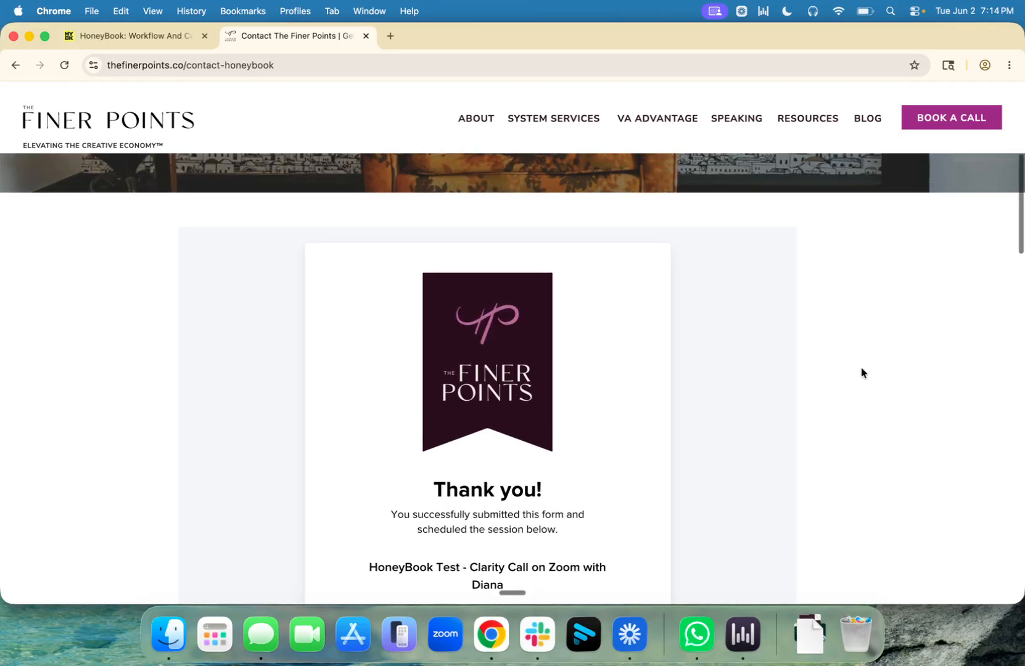
# Step: Review the Thank you page's Wed, Jun 3, 2026, 4:45 PM EDT 30-minute Zoom booking and calendar note
pyautogui.scroll(-5, 748, 356)
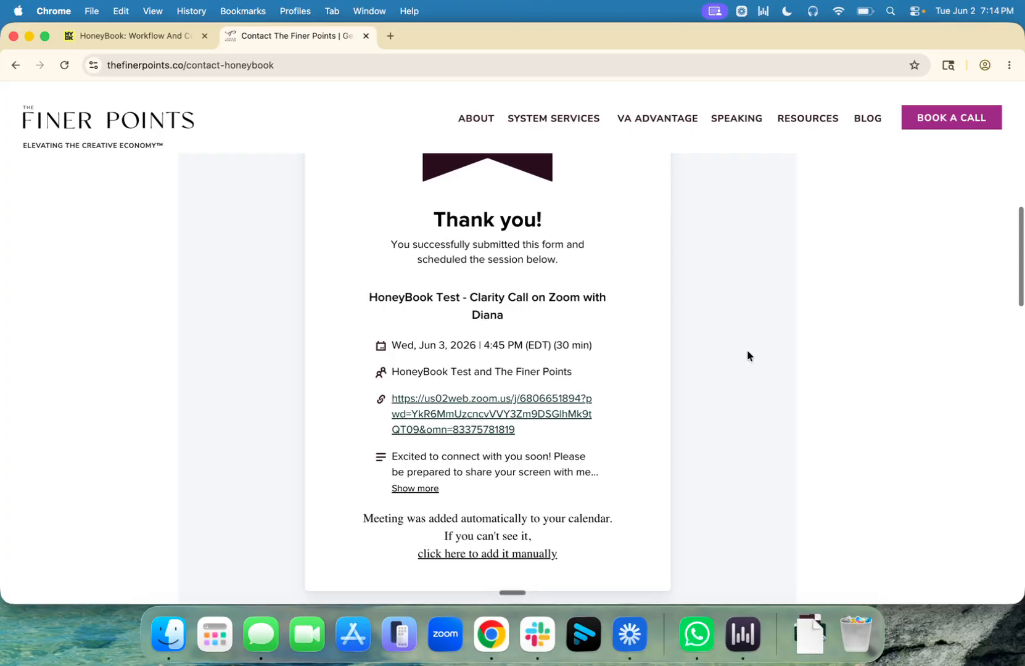
pyautogui.scroll(-1, 747, 356)
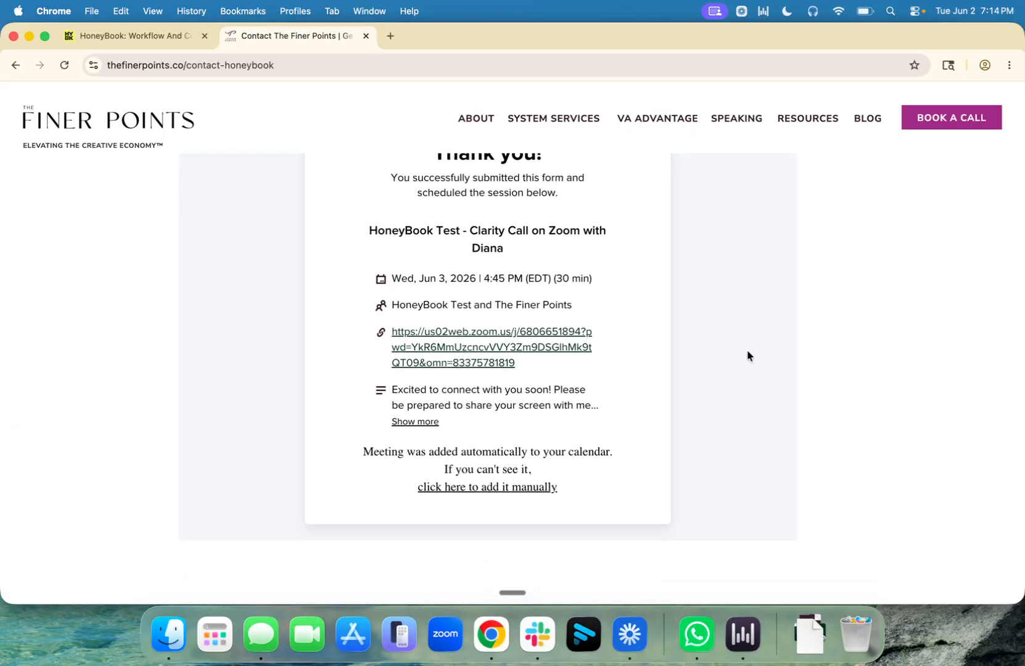
pyautogui.scroll(-1, 747, 356)
pyautogui.scroll(7, 748, 356)
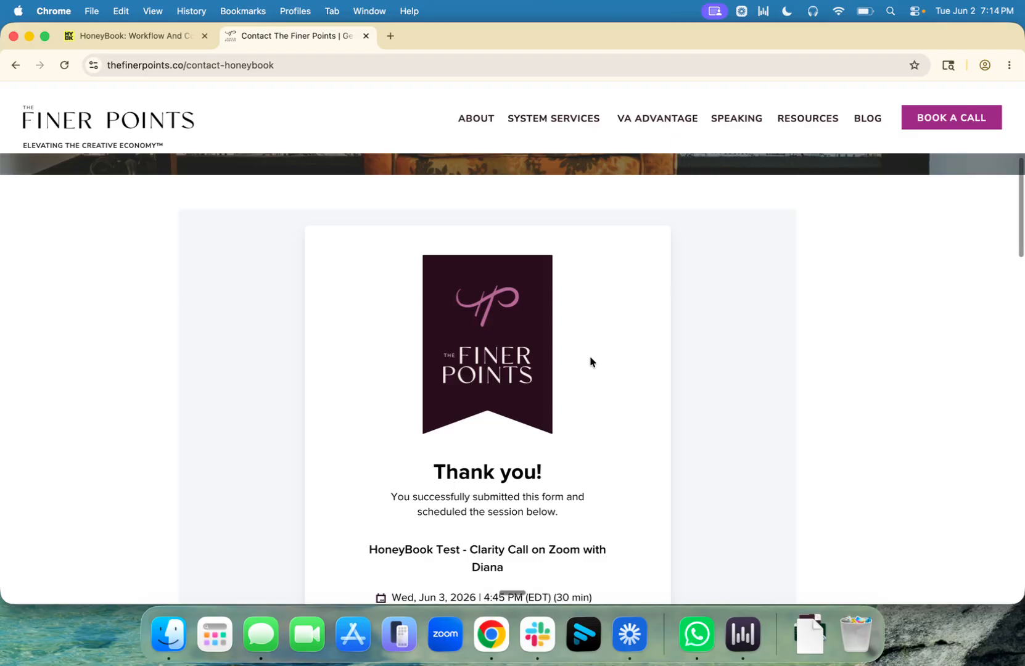
pyautogui.scroll(-5, 590, 360)
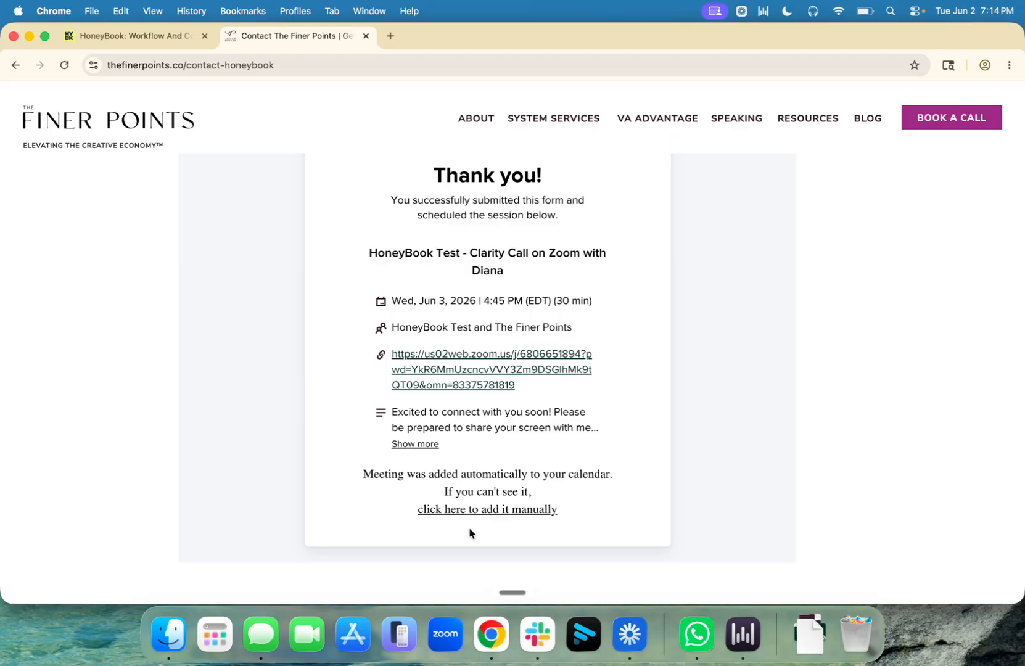
pyautogui.scroll(-2, 469, 534)
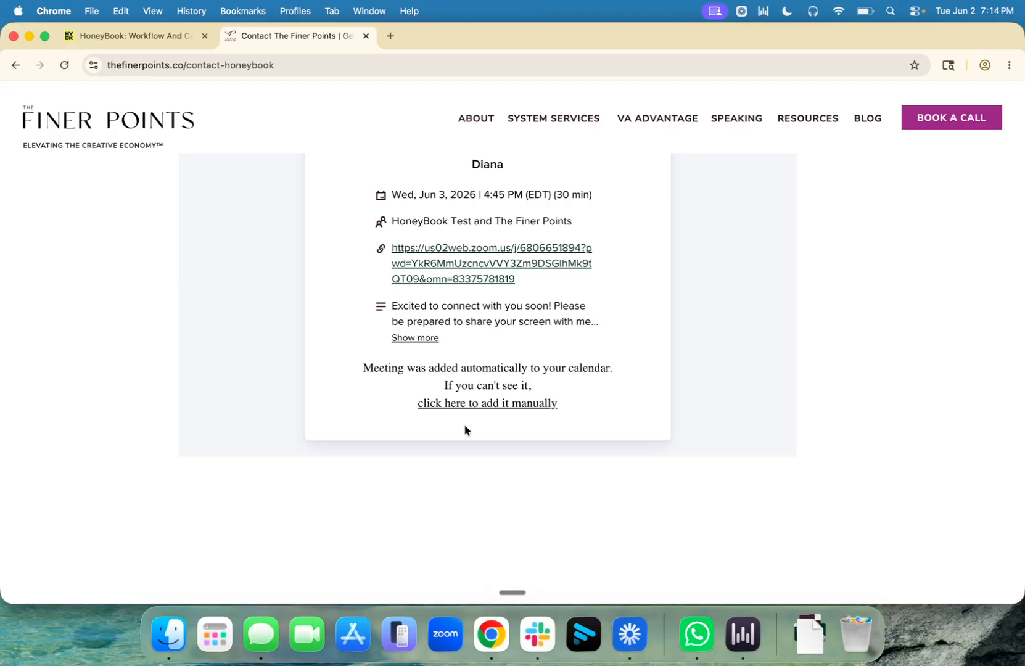
pyautogui.scroll(8, 465, 430)
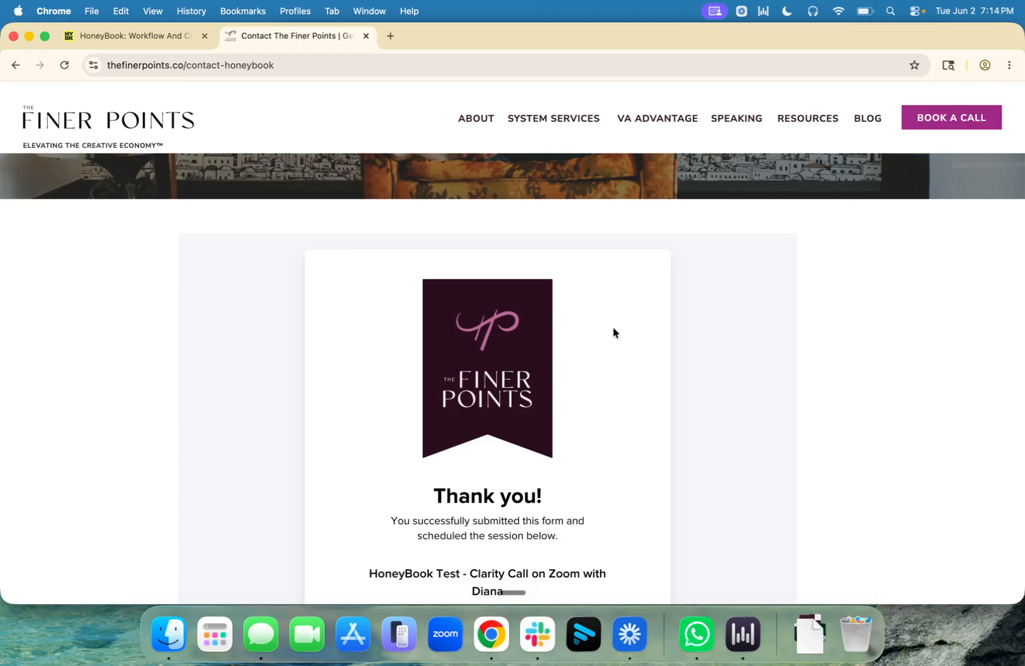
pyautogui.scroll(-5, 614, 332)
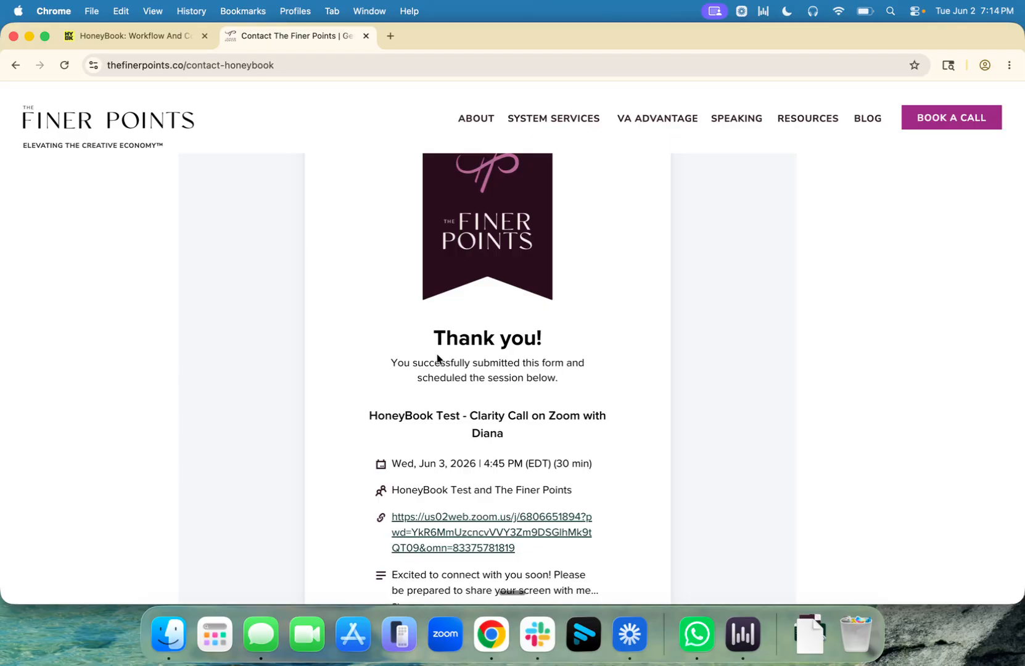
pyautogui.scroll(-10, 647, 336)
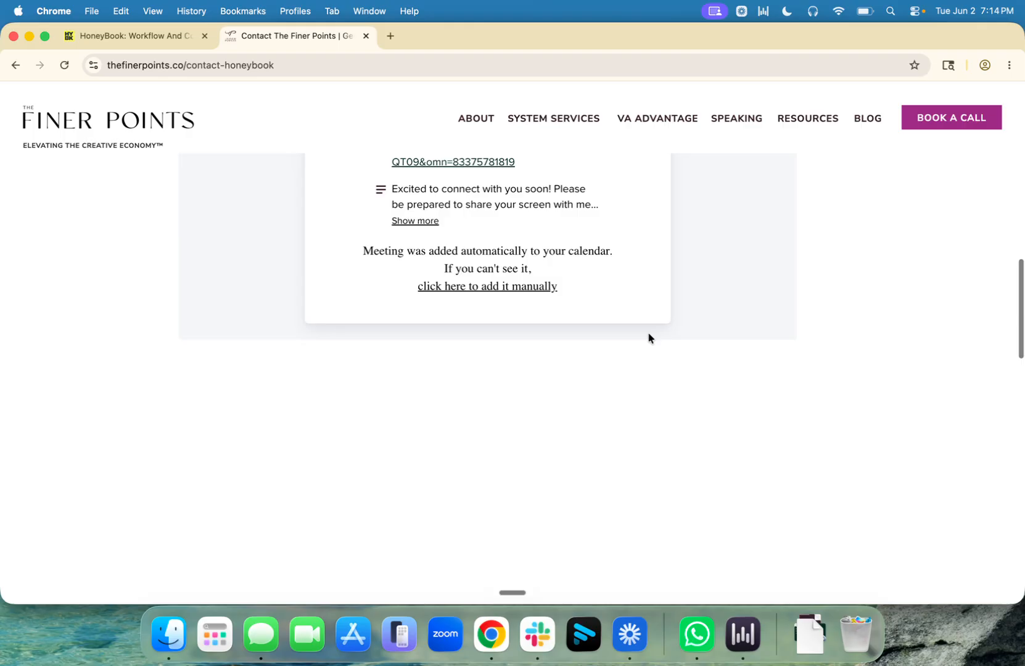
pyautogui.scroll(15, 647, 336)
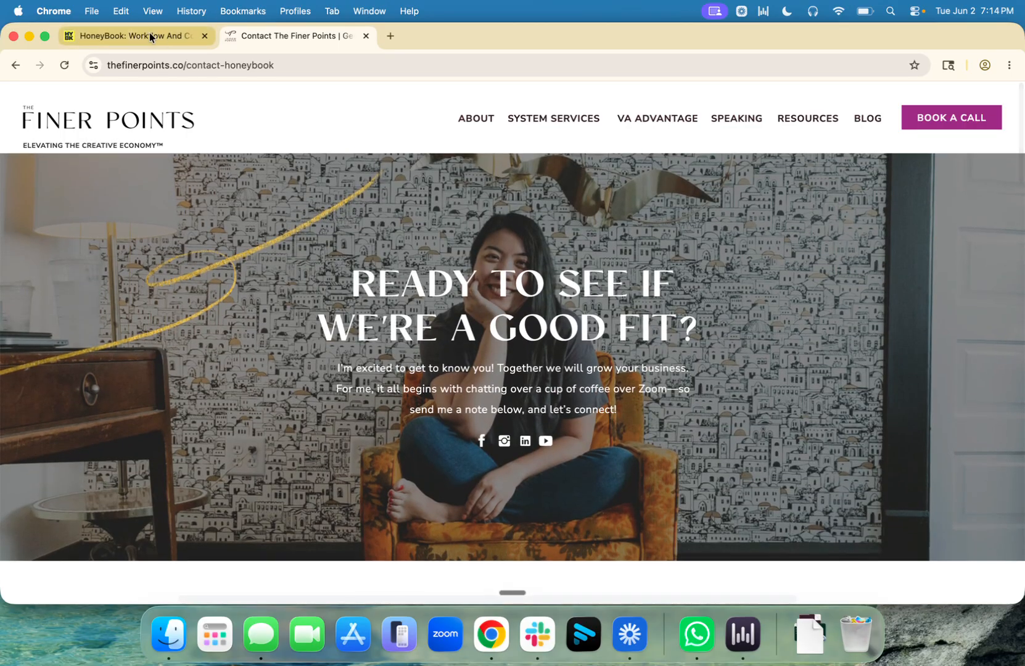
# Step: Switch back to the New Lead Form editor and check the 30-minute Consultation call scheduler below Allergies
pyautogui.click(160, 37)
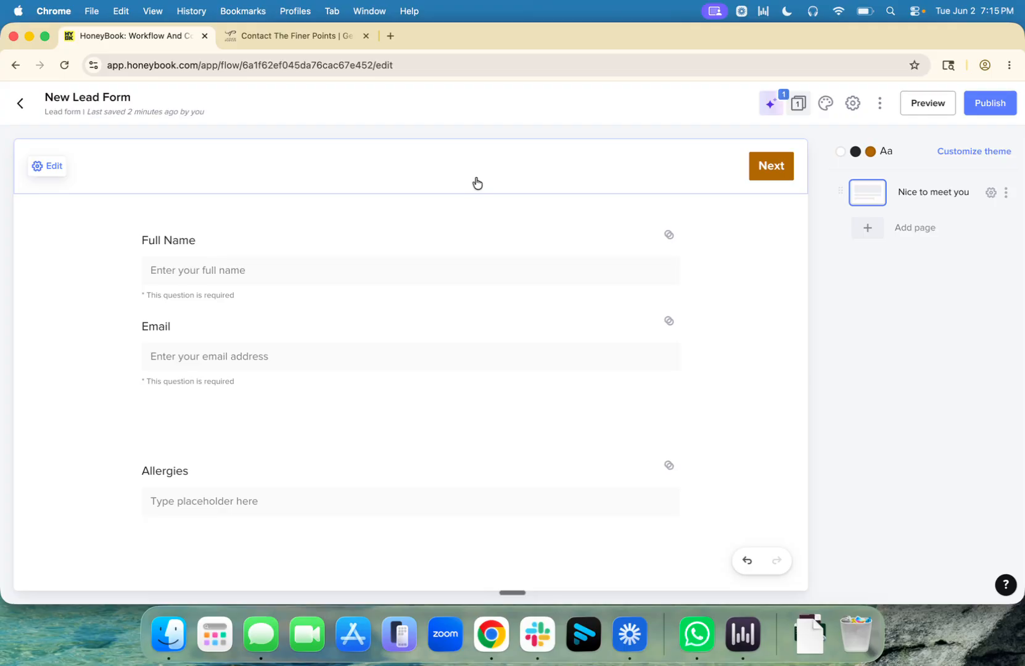
pyautogui.scroll(-5, 641, 343)
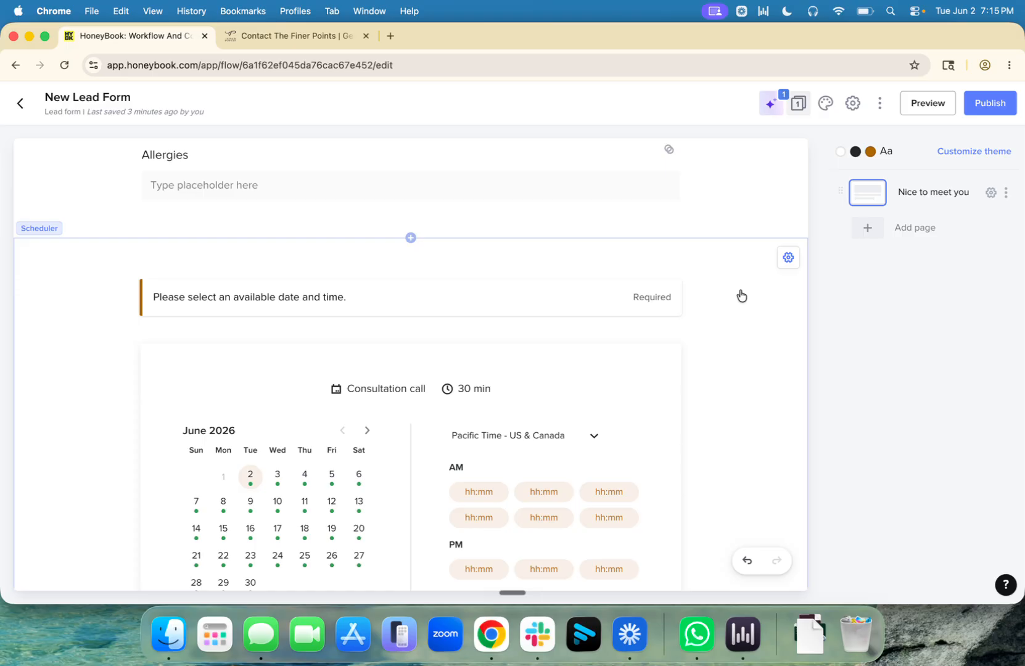
pyautogui.scroll(-5, 740, 296)
pyautogui.scroll(15, 740, 296)
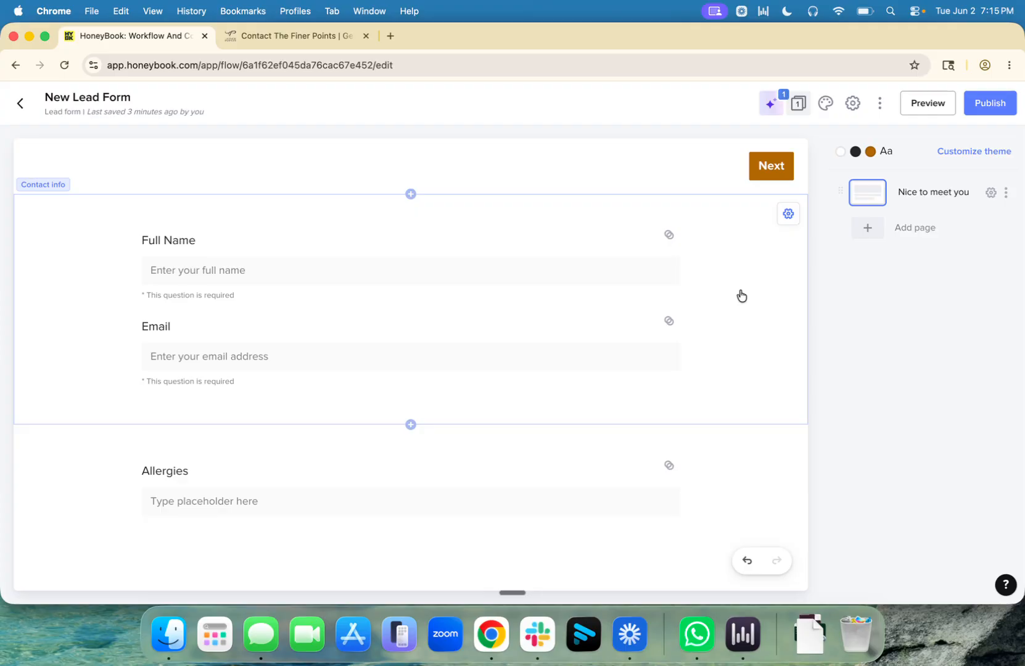
pyautogui.click(259, 486)
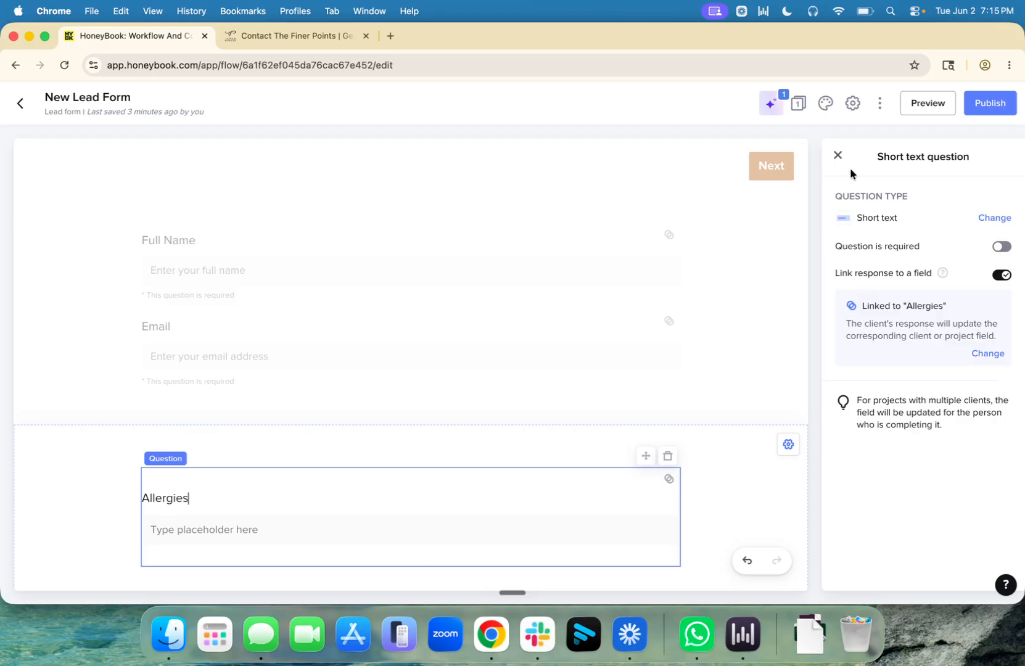
pyautogui.click(837, 156)
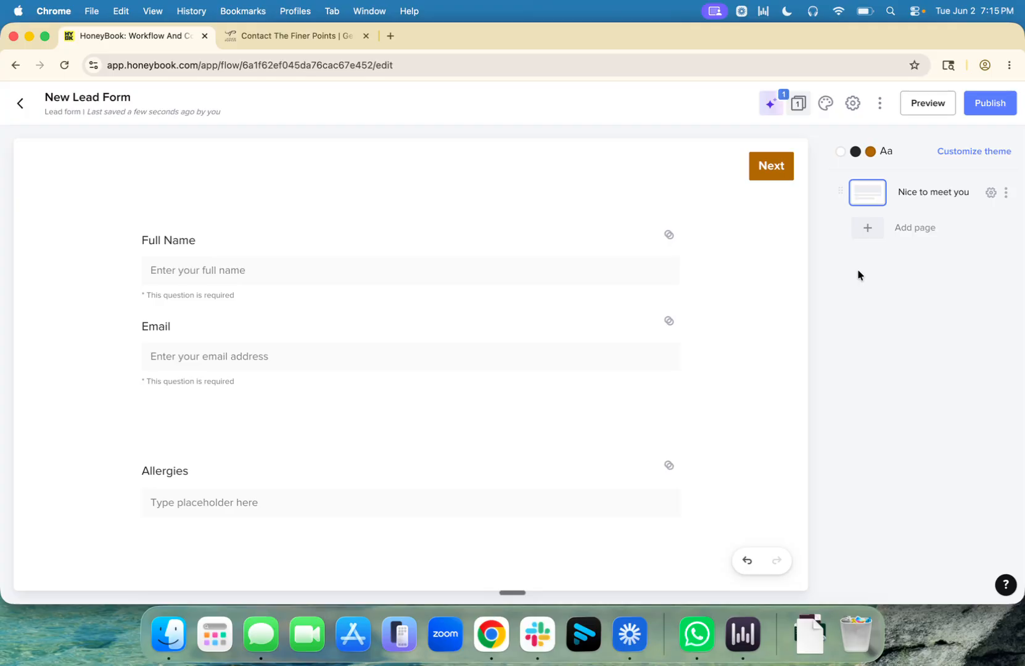
pyautogui.click(246, 36)
pyautogui.scroll(-2, 743, 314)
pyautogui.scroll(-10, 752, 319)
pyautogui.scroll(15, 752, 319)
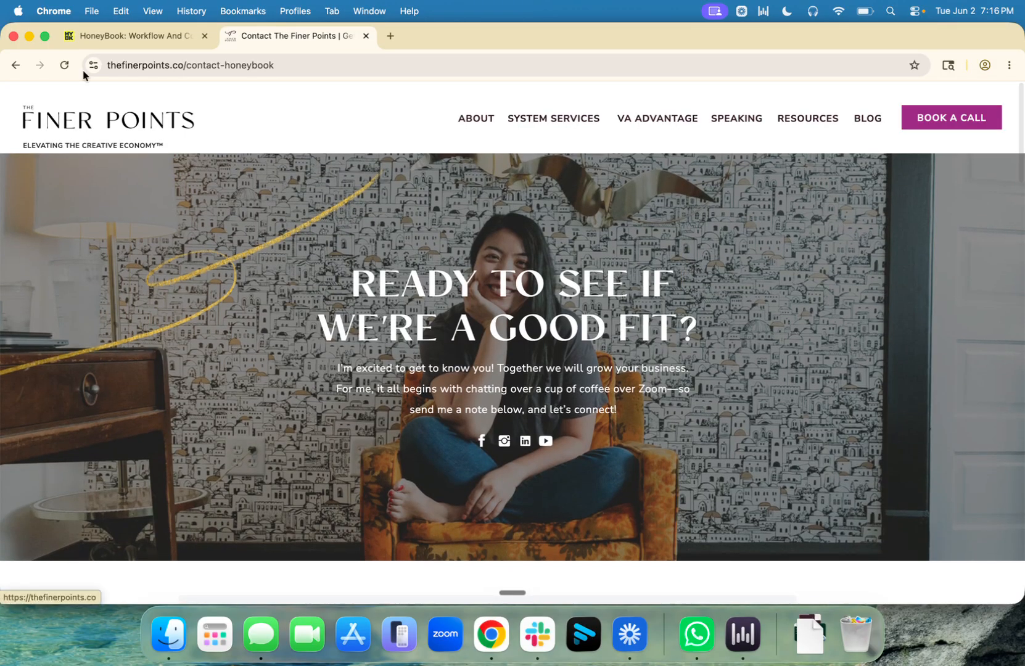
pyautogui.click(126, 35)
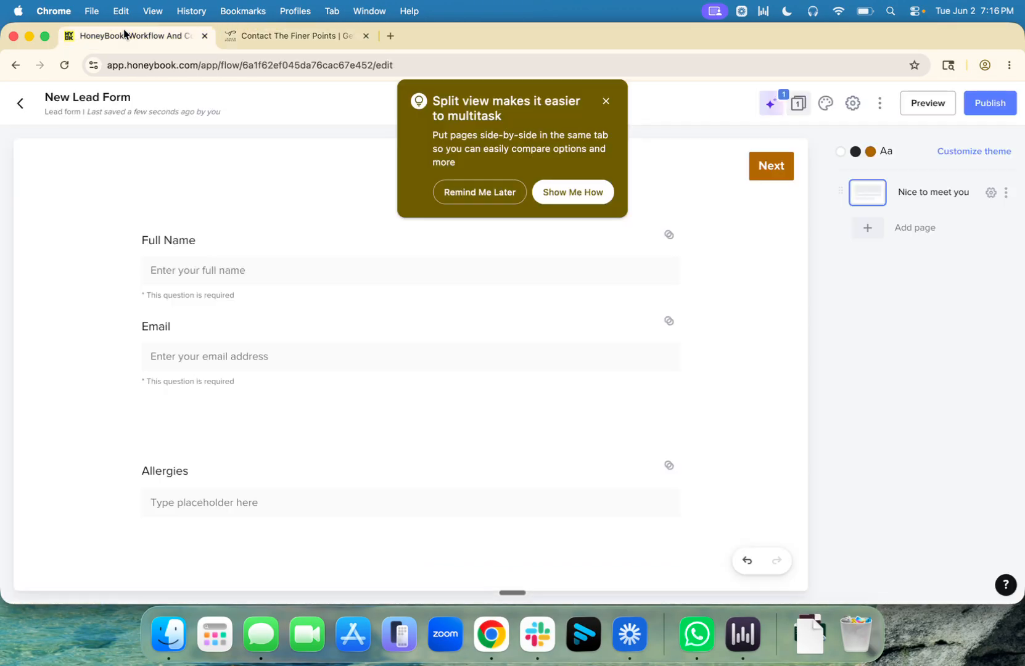
pyautogui.click(605, 102)
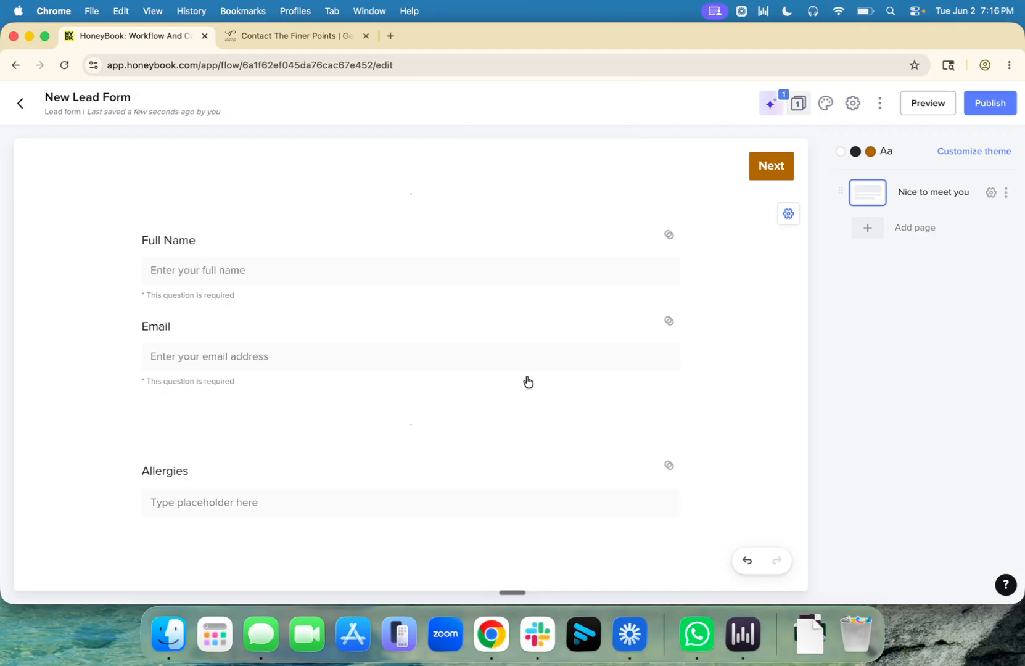